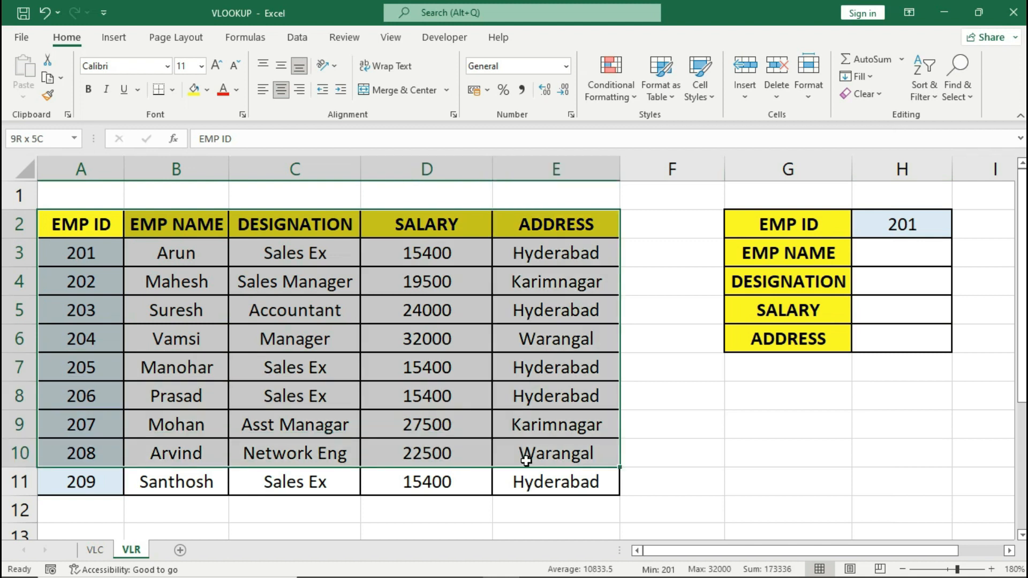
Examine the columns of the employee table and the EMP ID lookup form with its empty result cells H3:H6.
left_click(101, 225)
left_click_drag(97, 251, 115, 479)
left_click_drag(195, 231, 194, 465)
left_click_drag(297, 228, 314, 483)
left_click_drag(450, 223, 443, 482)
left_click_drag(556, 225, 560, 482)
left_click(903, 225)
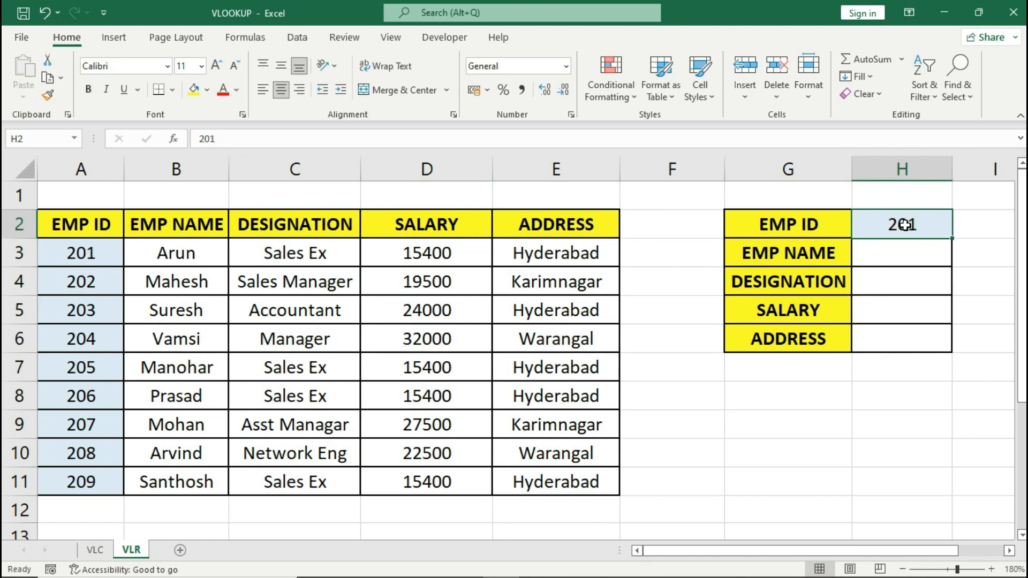
left_click(899, 247)
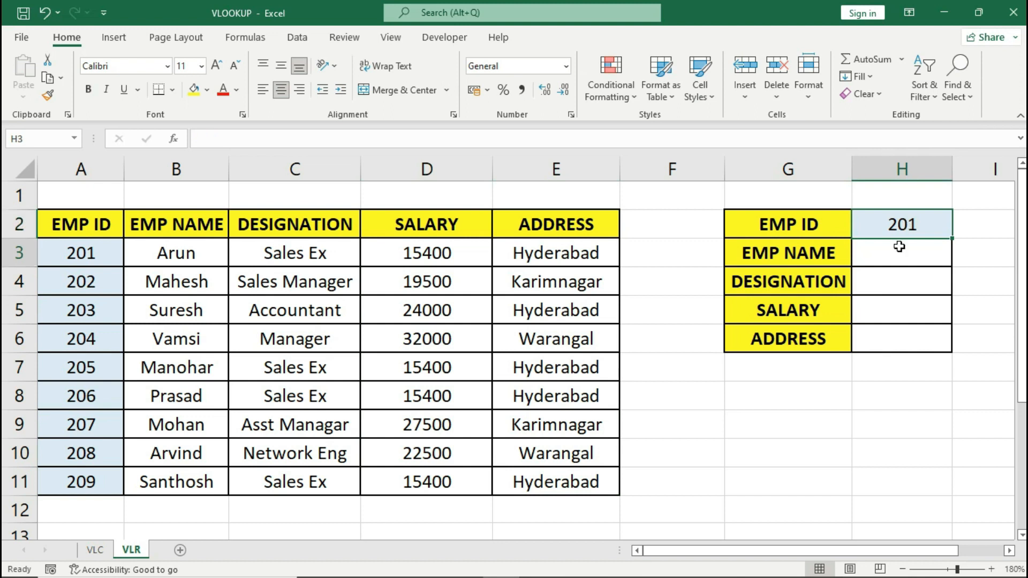
left_click(901, 282)
left_click(897, 307)
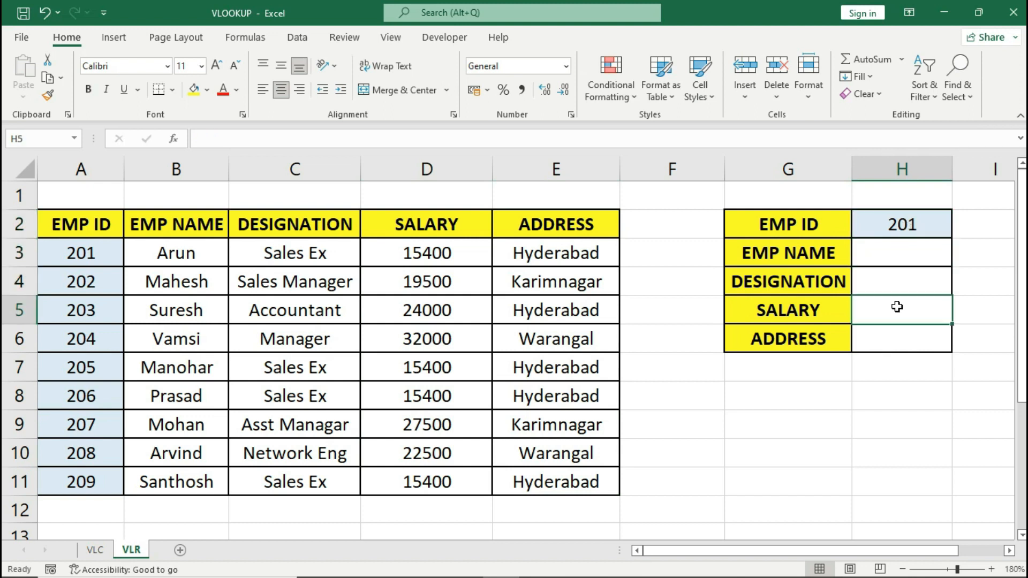
left_click(894, 334)
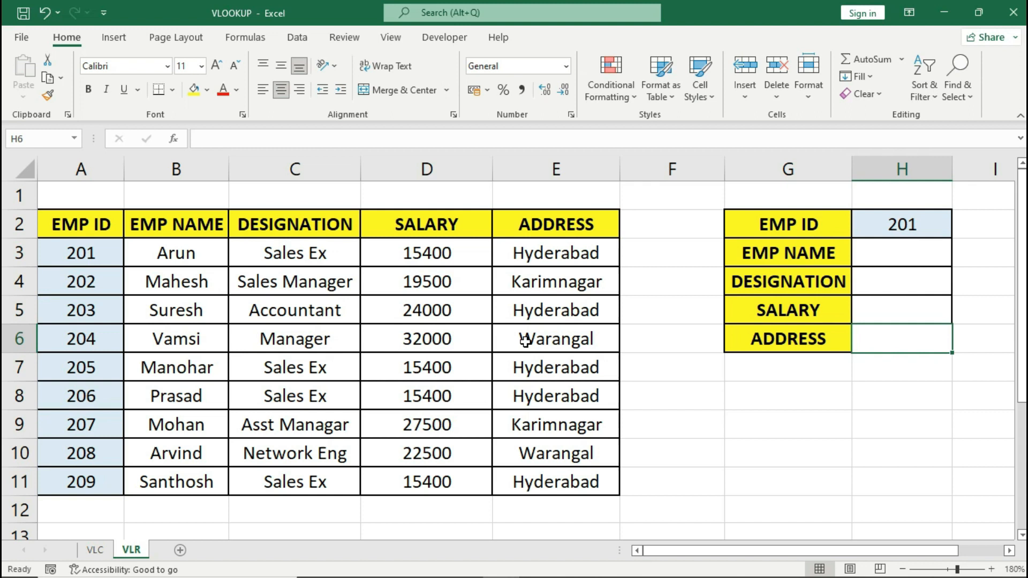
left_click(891, 253)
left_click_drag(891, 253, 891, 351)
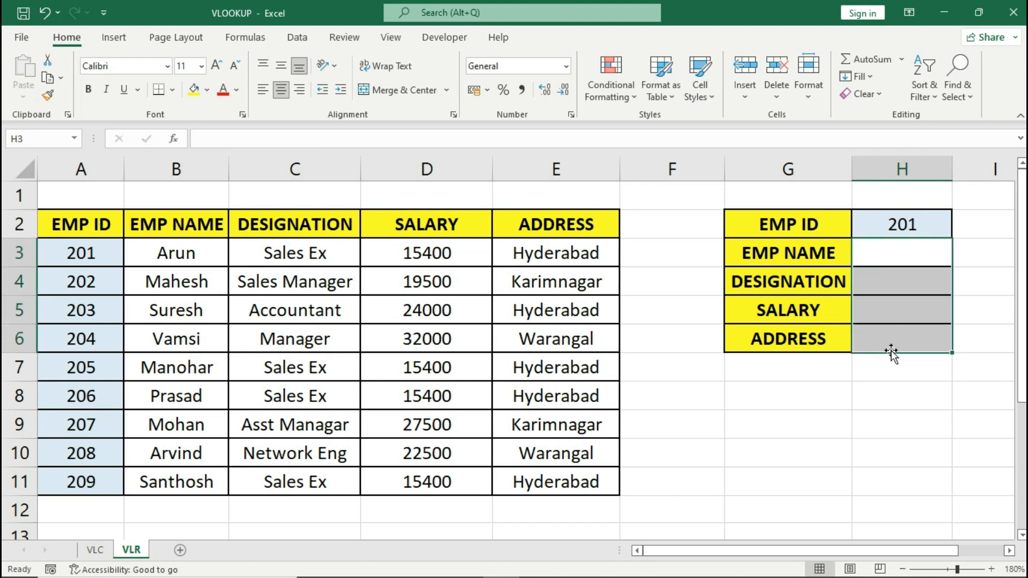
Start a VLOOKUP formula in H3 with the absolute reference $H$2 as the lookup value.
left_click(892, 245)
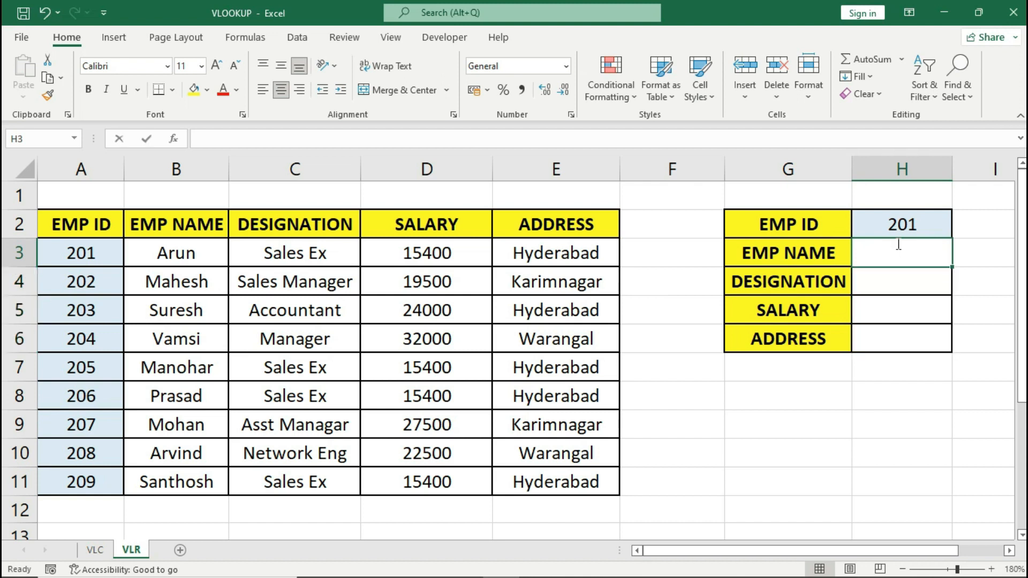
type("=vl")
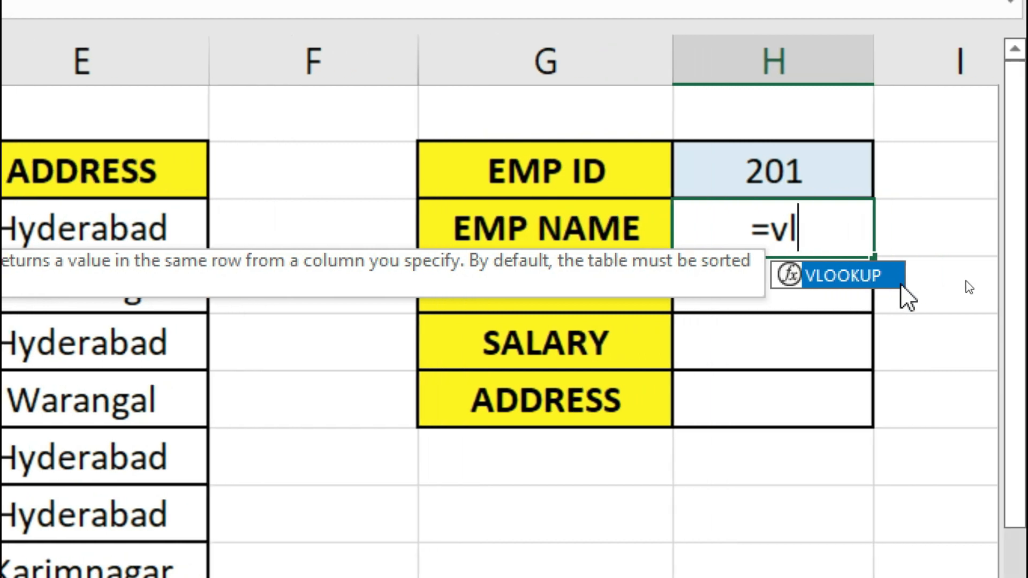
double_click(901, 285)
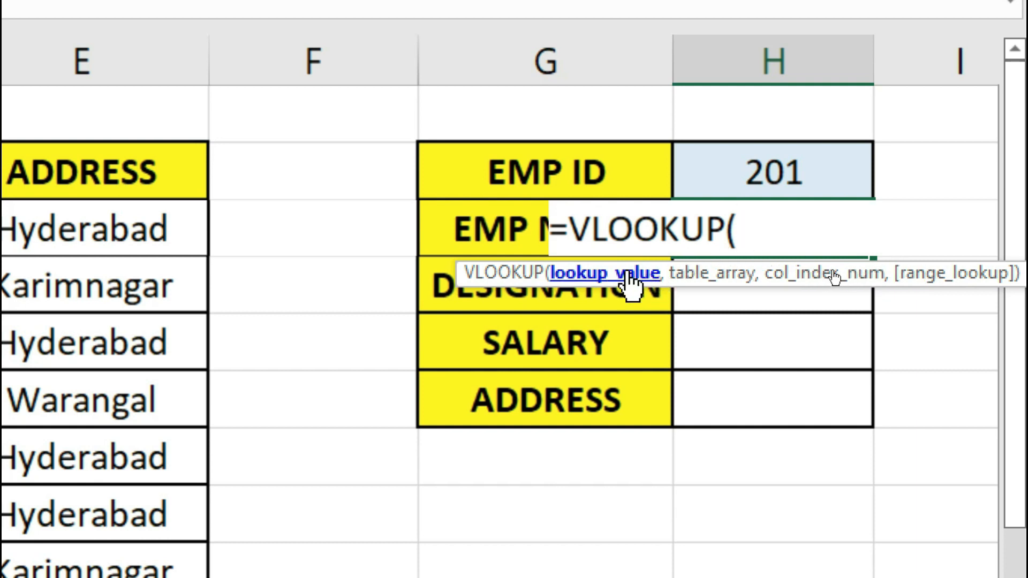
left_click(737, 169)
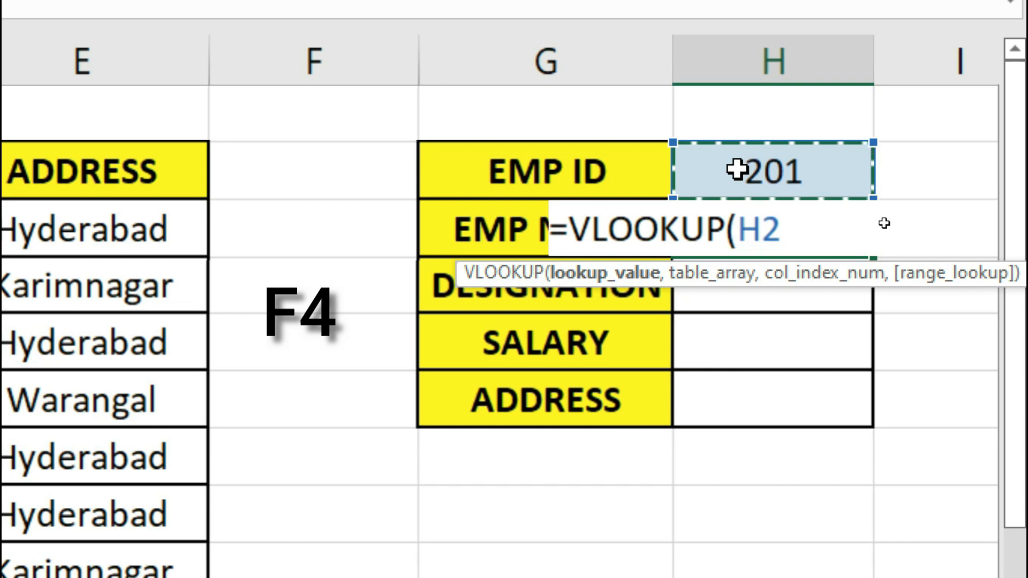
key("F4")
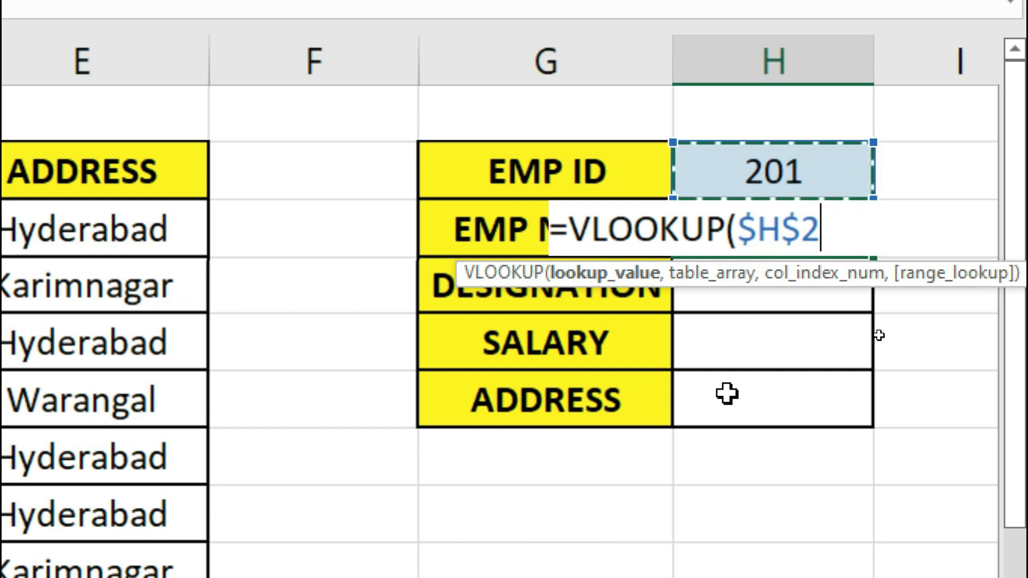
type(",")
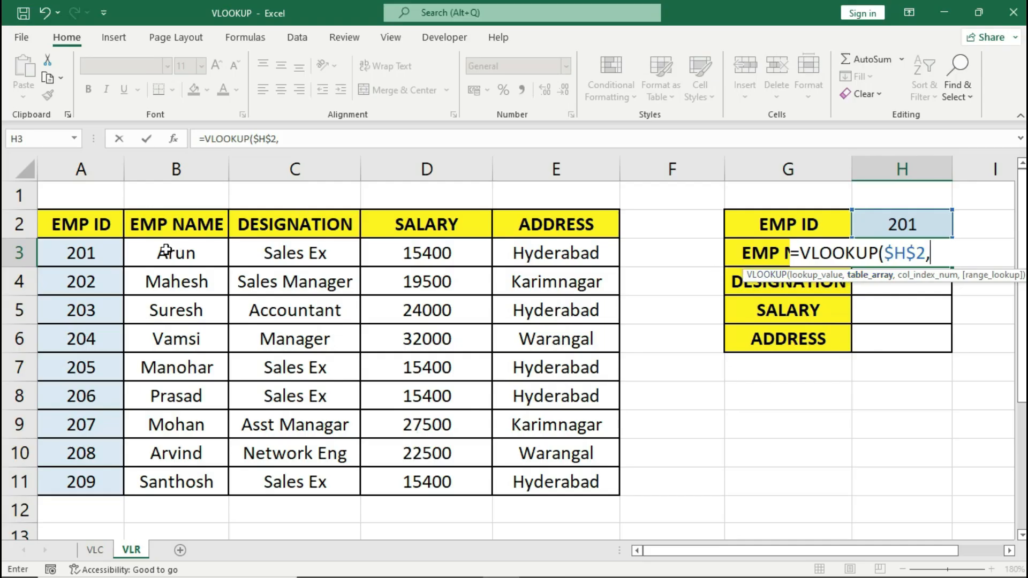
Complete the H3 formula with table array $A$3:$E$11, column index 2 and FALSE for an exact match.
left_click_drag(98, 252, 530, 473)
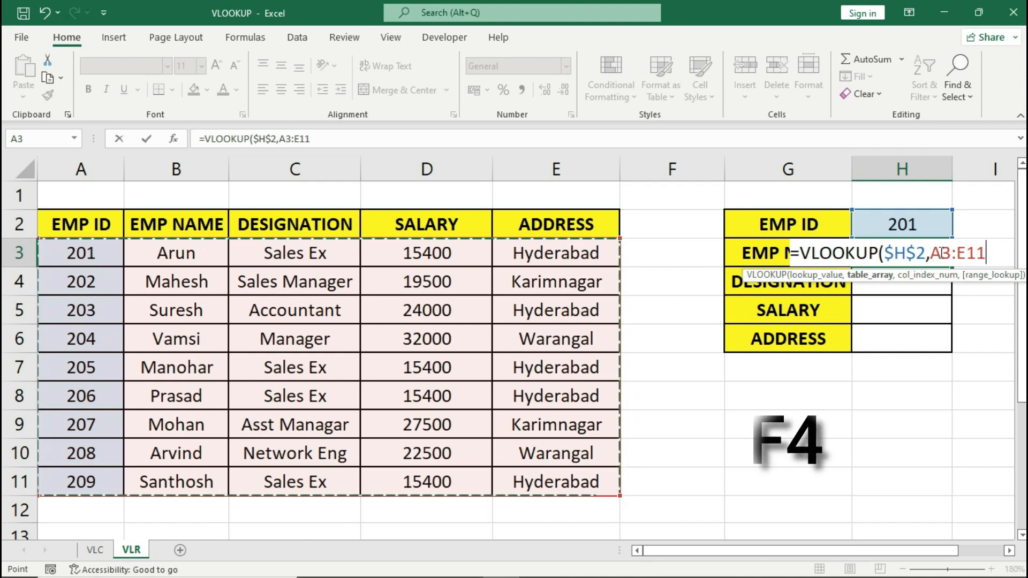
key("F4")
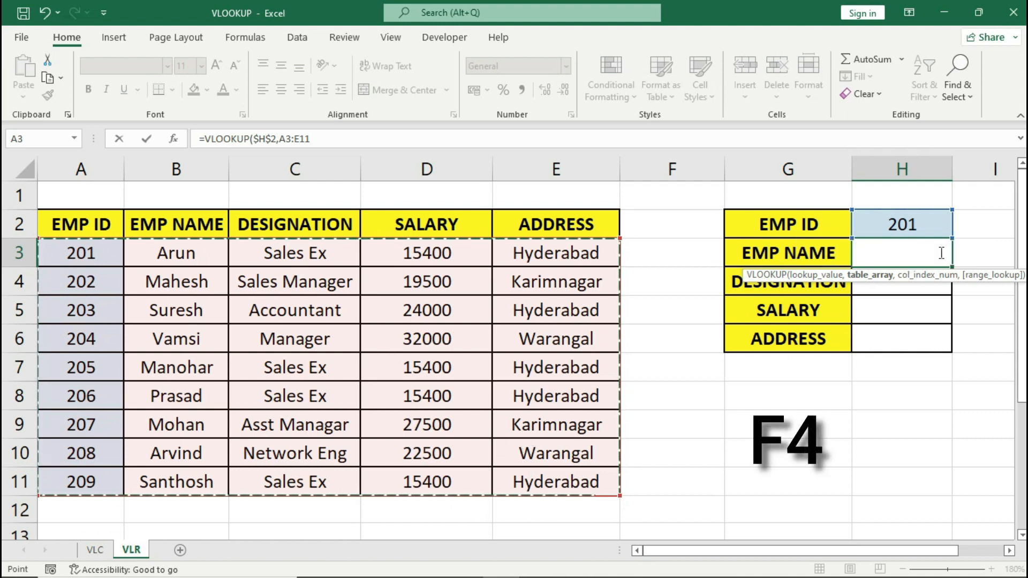
type(",")
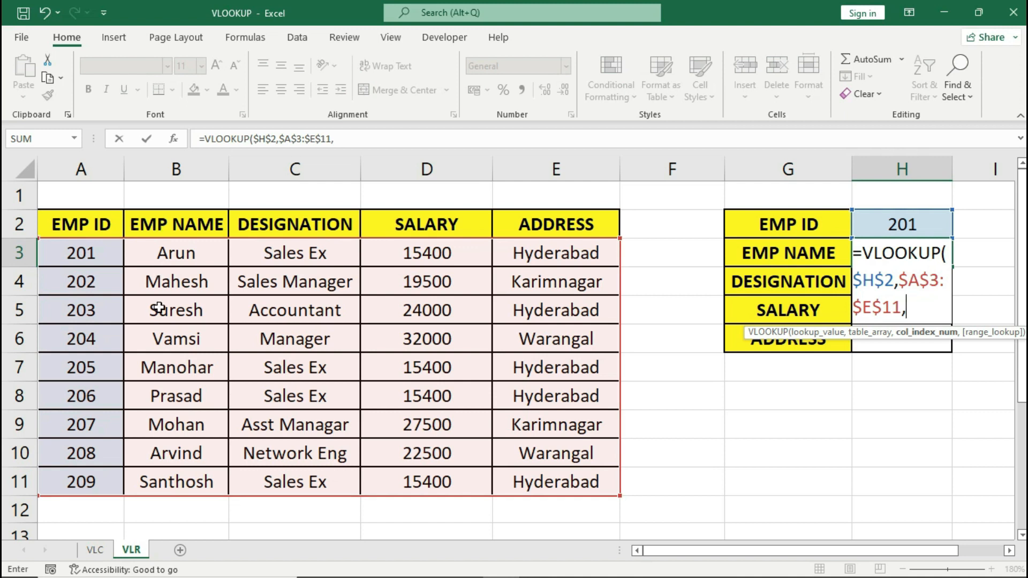
type("2,")
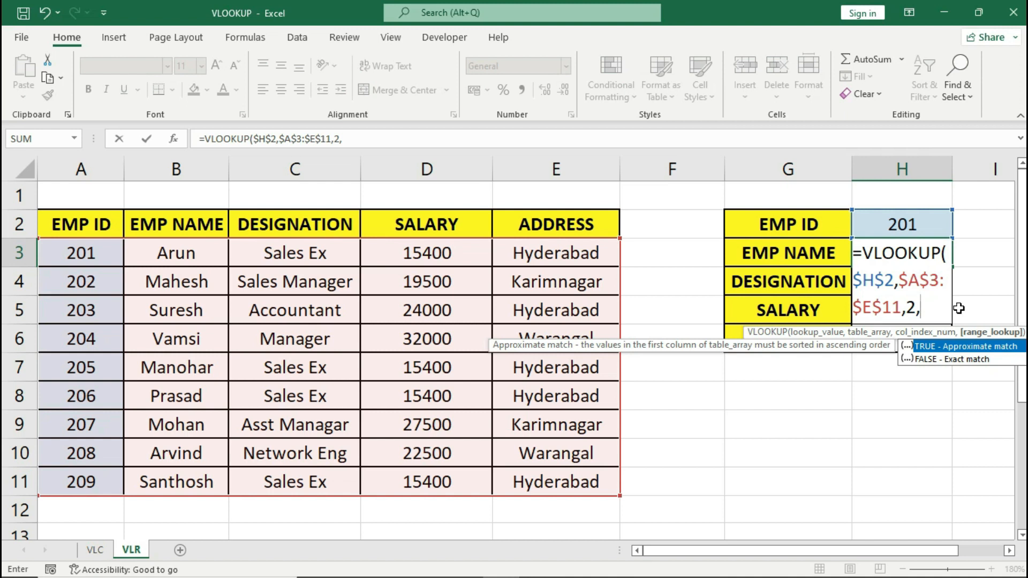
key("Down")
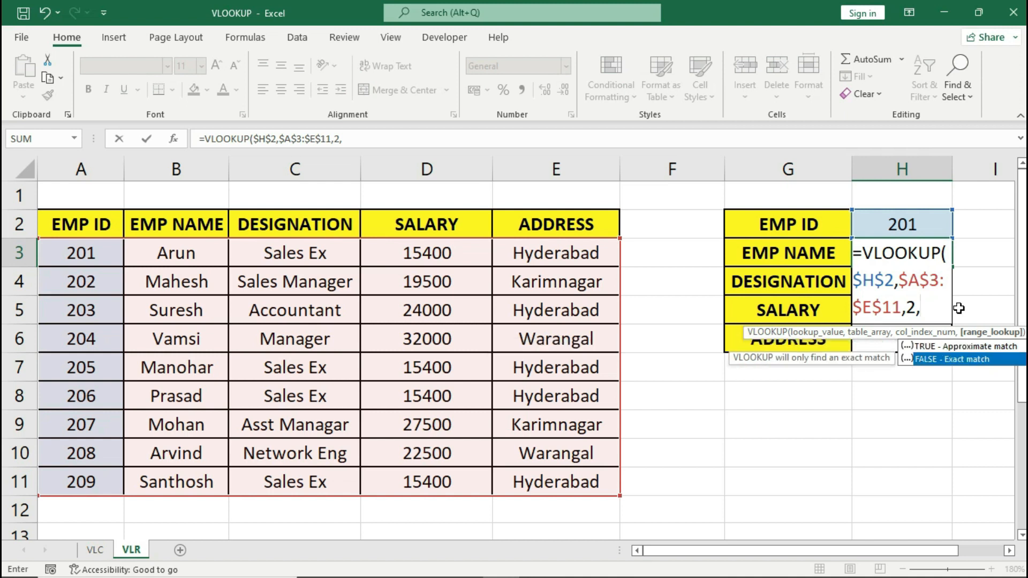
key("Tab")
type(")")
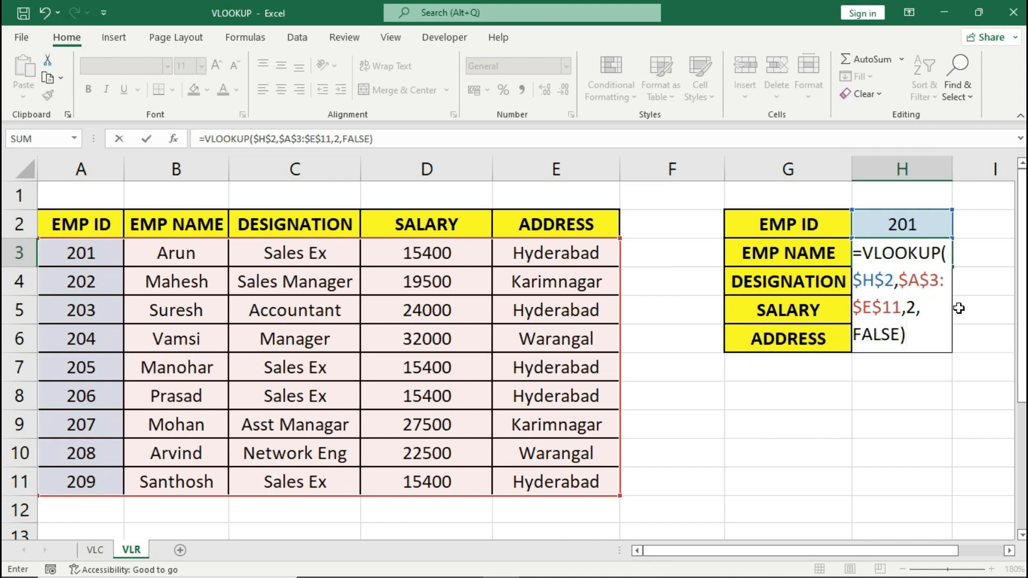
key("Return")
key("Up")
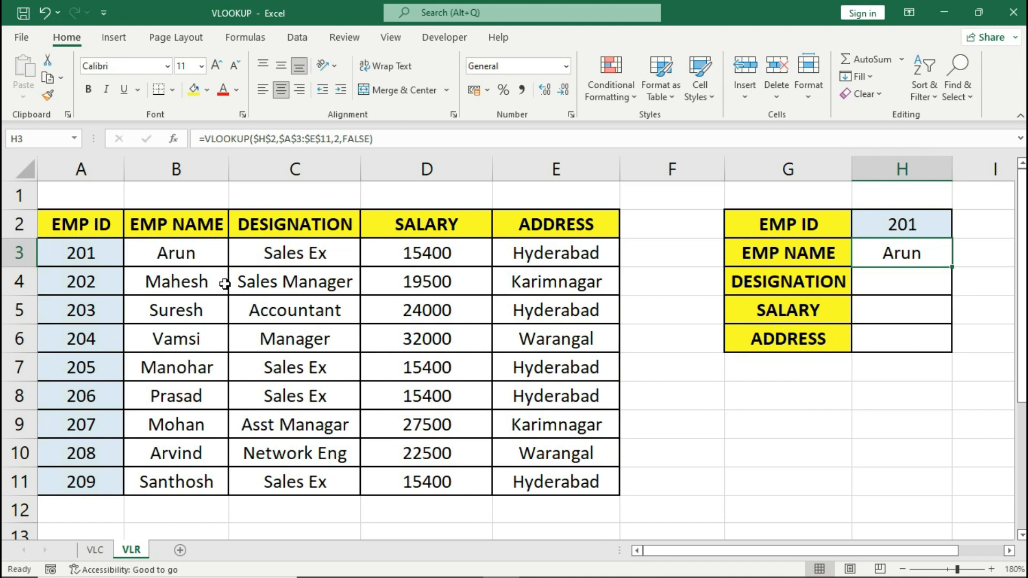
Fill the EMP NAME formula from H3 down through H6.
left_click(191, 259)
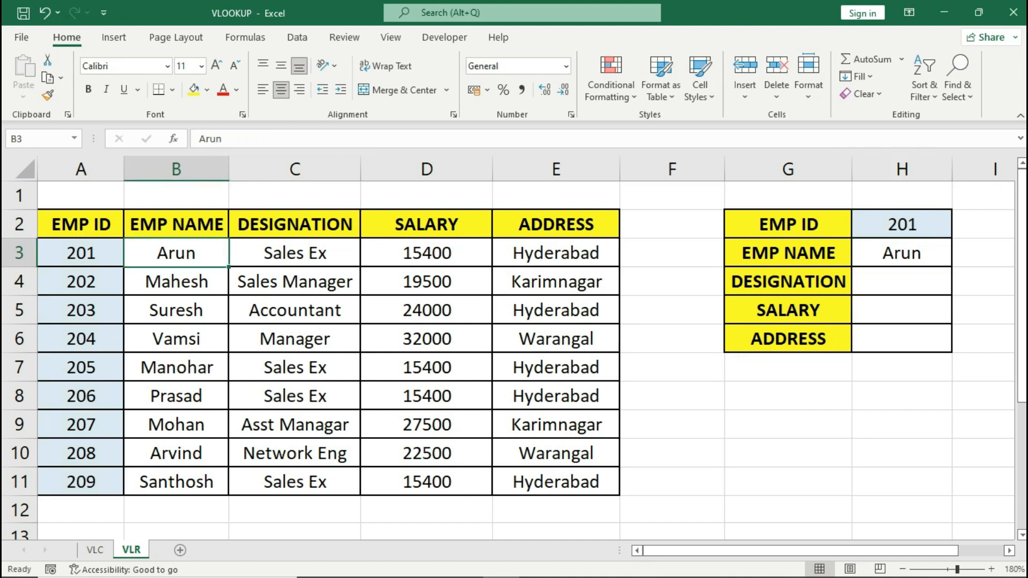
left_click(899, 249)
left_click_drag(952, 269, 947, 348)
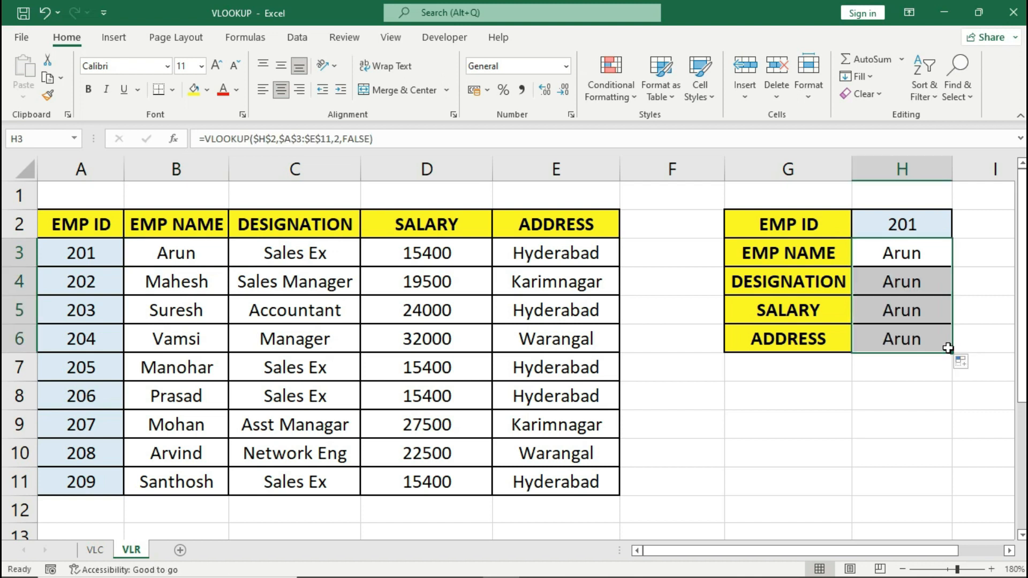
Review the column index in the H3 formula and the copied formula cells for designation, salary and address.
left_click(843, 256)
mouse_move(843, 257)
left_mouse_down()
mouse_move(861, 257)
mouse_move(874, 281)
mouse_move(879, 328)
left_mouse_up()
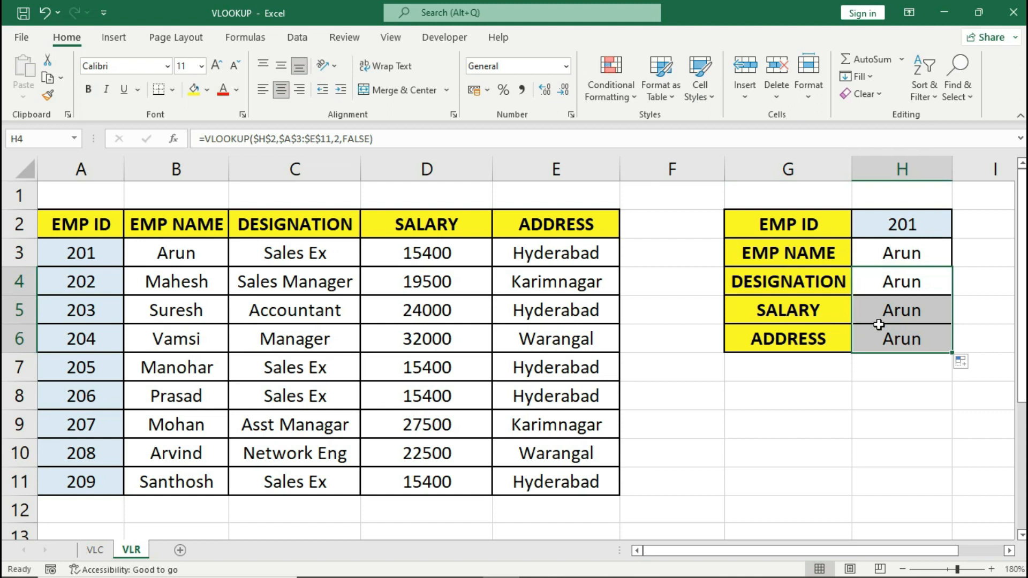
left_click(880, 258)
double_click(889, 254)
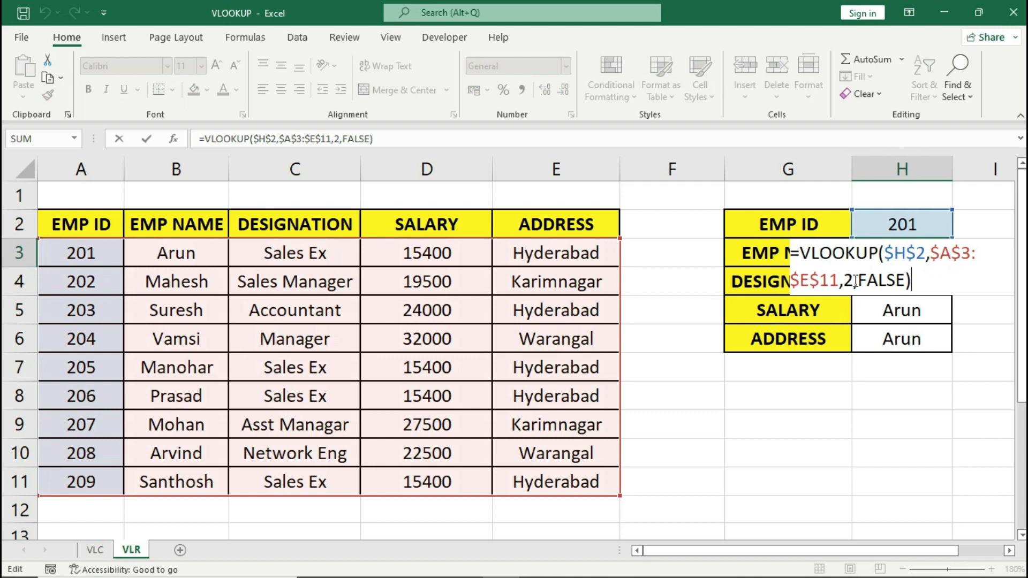
key("Return")
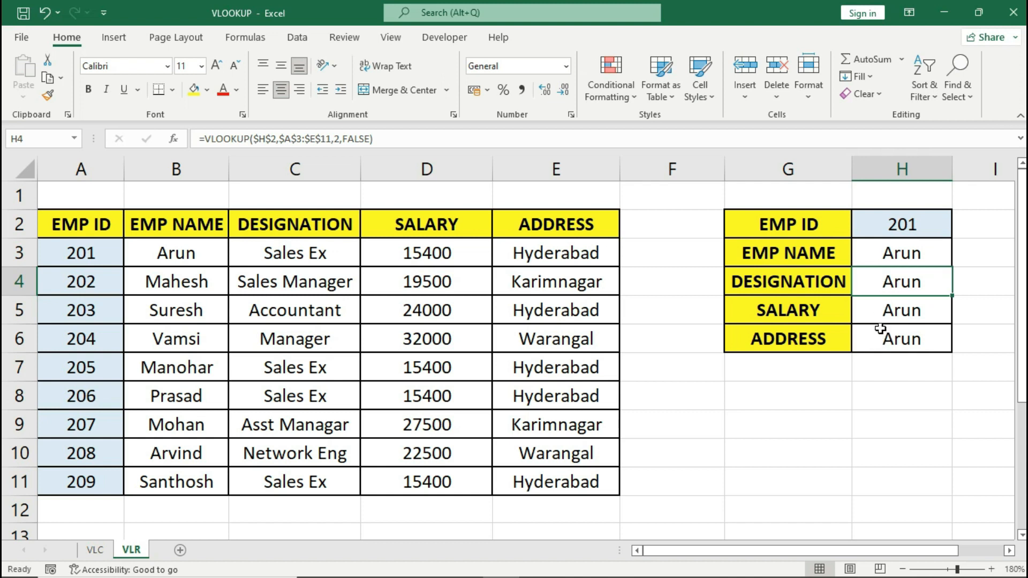
mouse_move(849, 291)
left_mouse_down()
mouse_move(860, 284)
mouse_move(847, 337)
mouse_move(860, 337)
left_mouse_up()
left_click(842, 338)
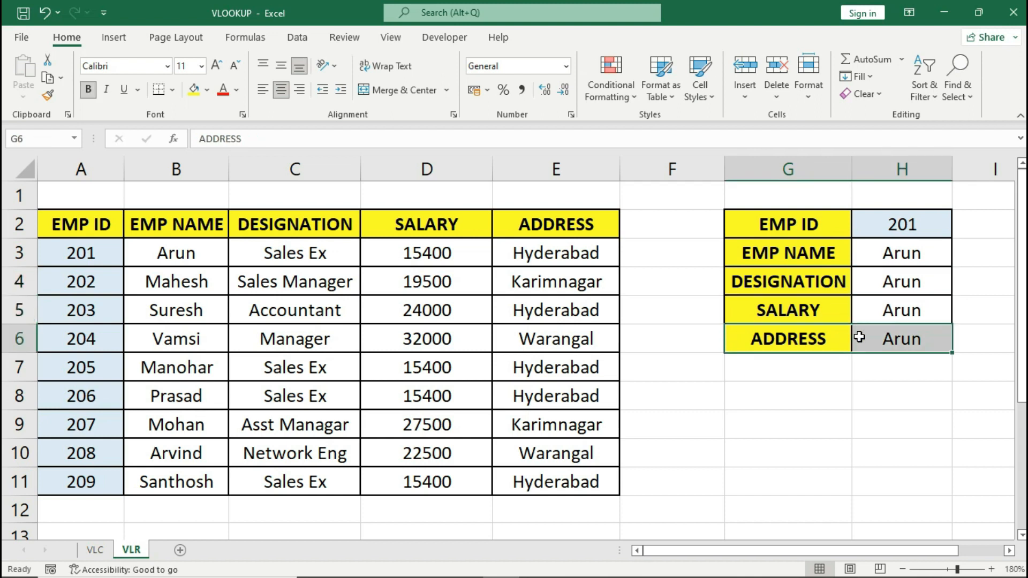
Change the column index of the DESIGNATION formula in H4 to 3.
left_click(880, 281)
double_click(880, 282)
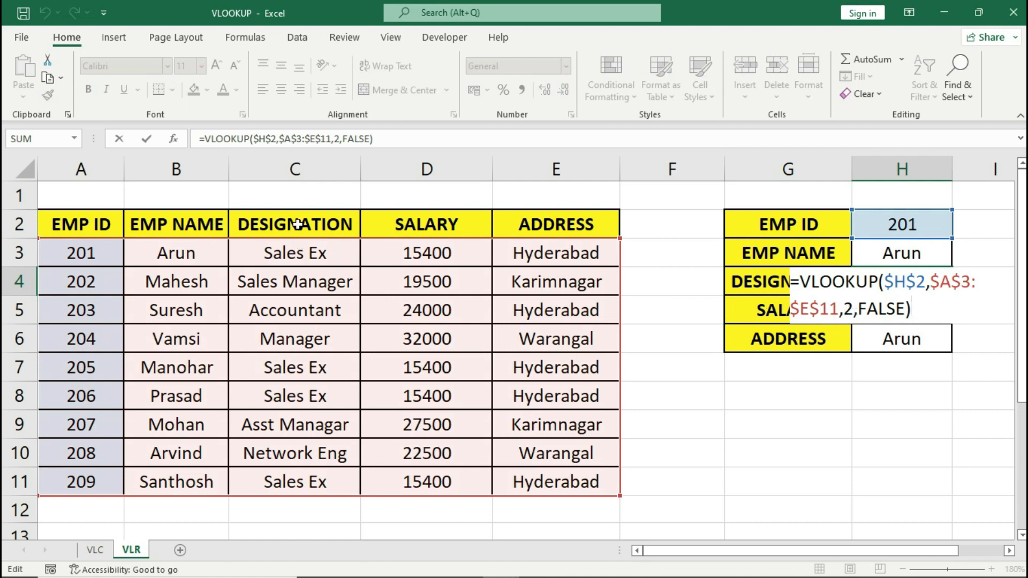
left_click(851, 310)
key("BackSpace")
type("3")
key("Return")
key("Up")
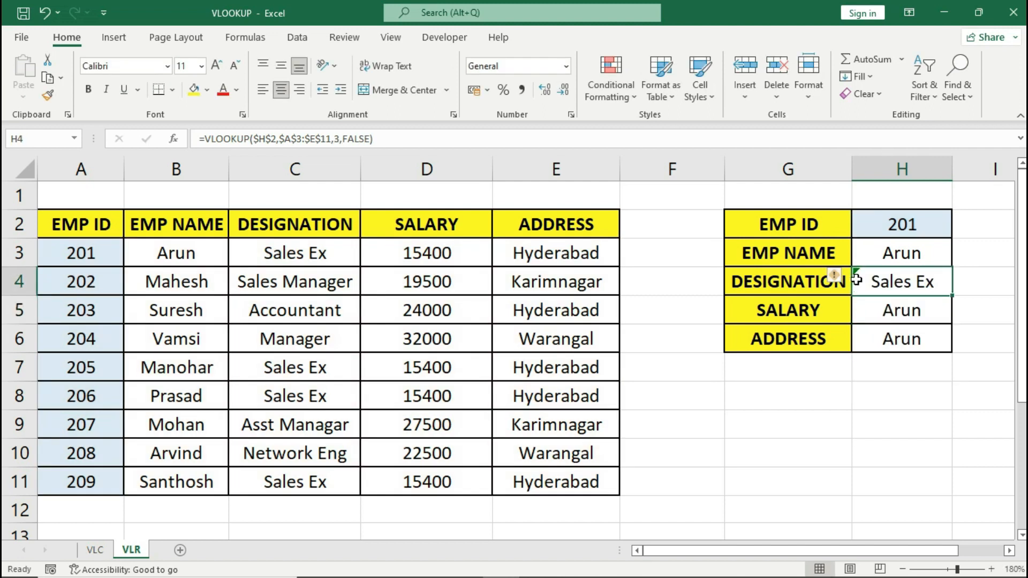
Change the column index of the SALARY formula in H5 to 4.
left_click(864, 306)
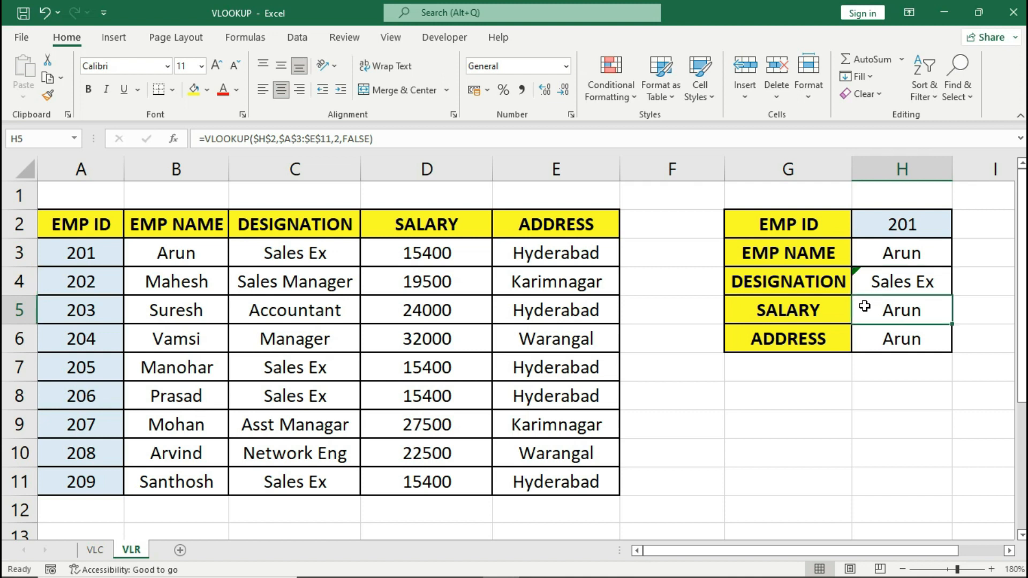
double_click(864, 307)
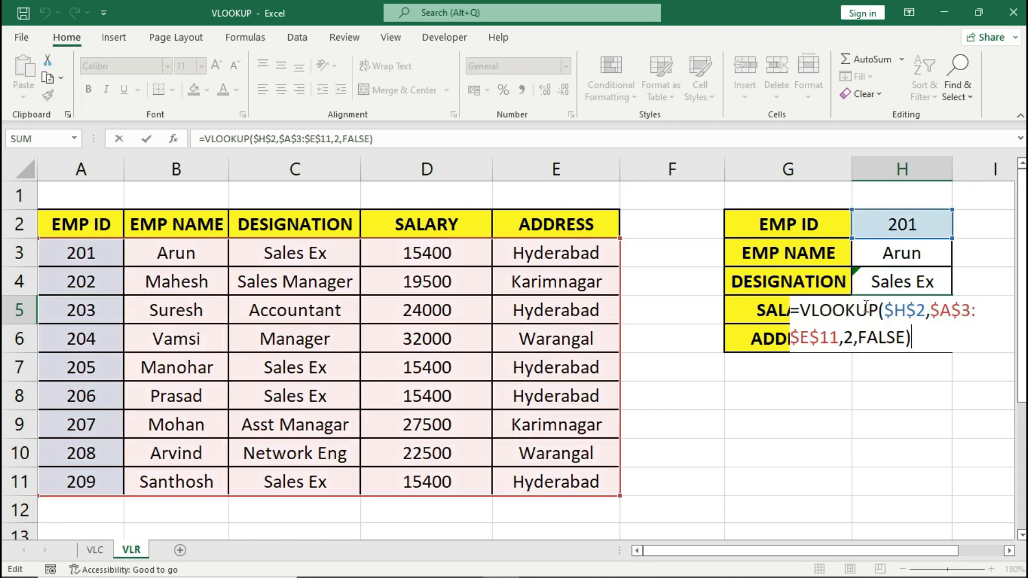
left_click(853, 339)
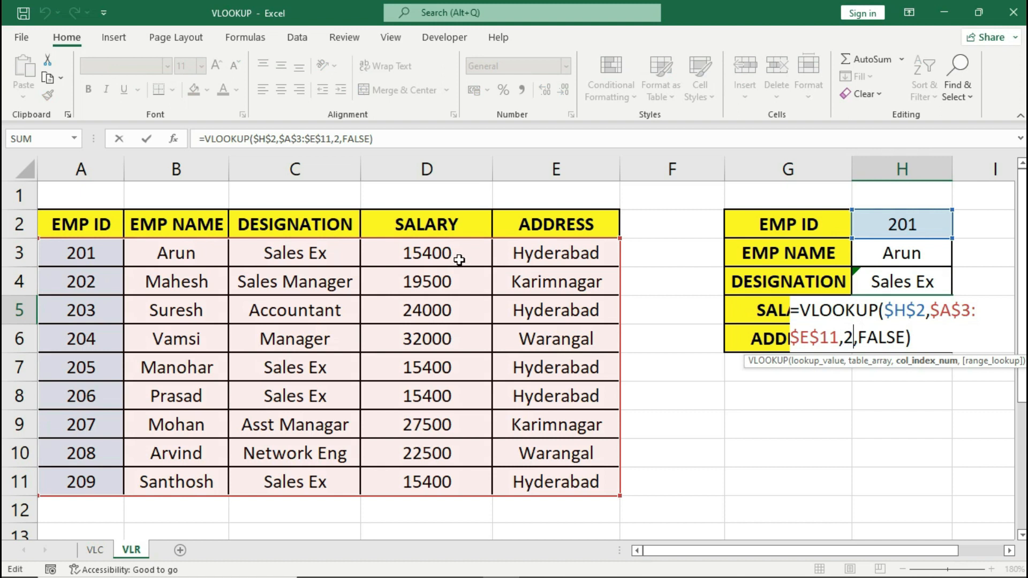
key("BackSpace")
type("4")
key("ctrl+Return")
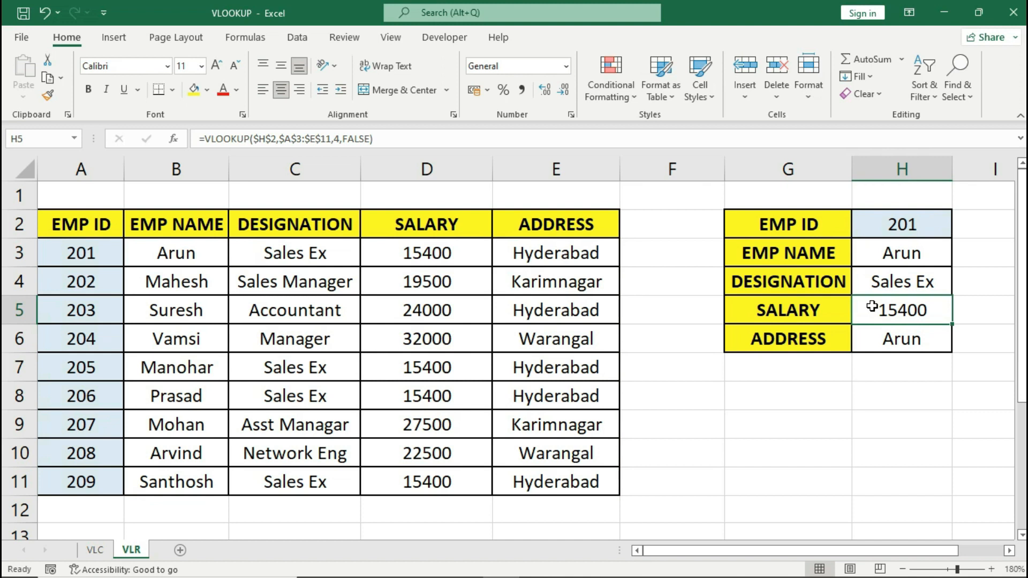
Change the column index of the ADDRESS formula in H6 to 5.
left_click(875, 336)
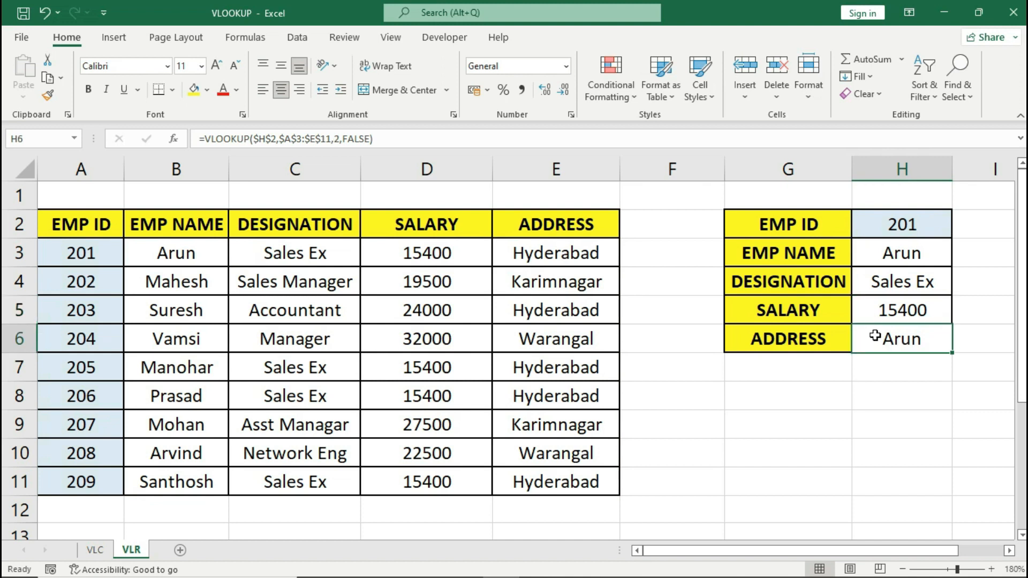
double_click(875, 336)
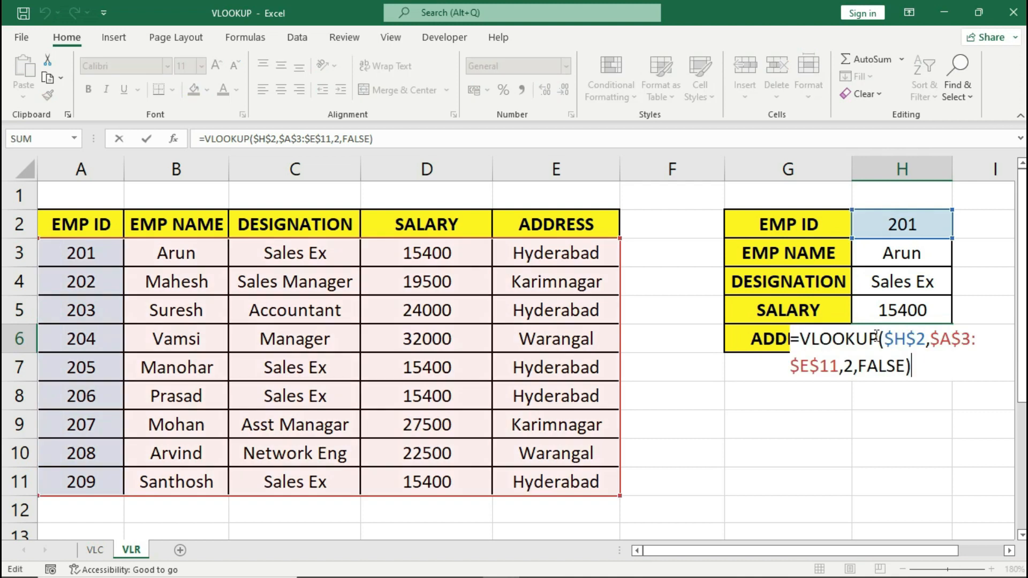
left_click(853, 366)
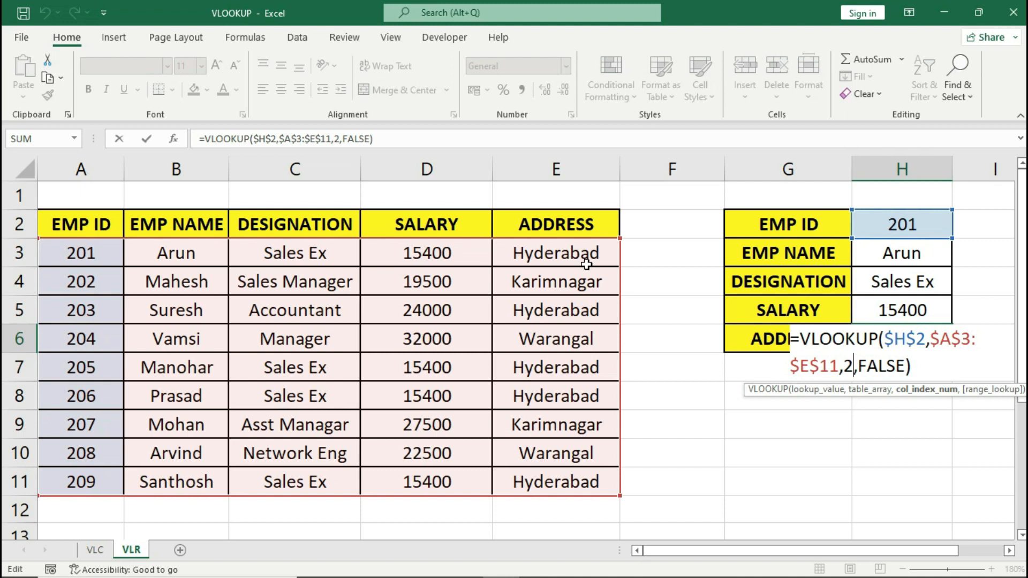
key("BackSpace")
type("5")
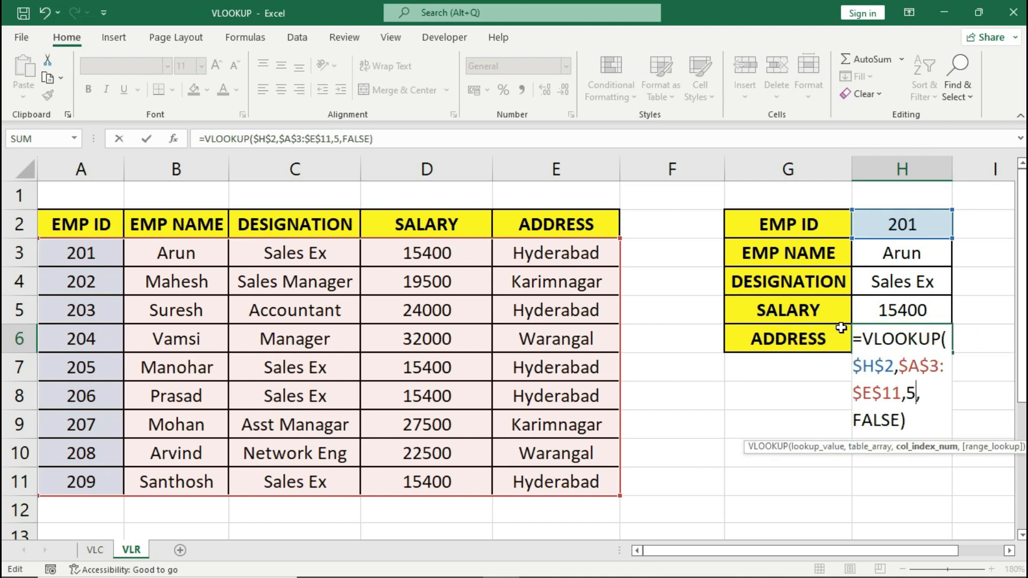
key("Return")
key("Up")
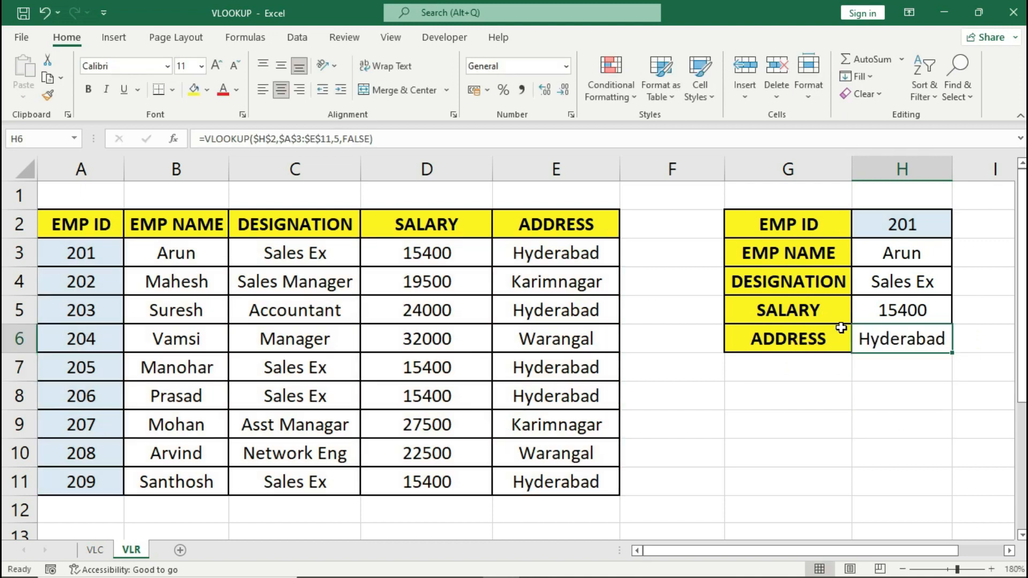
Review the EMP ID in H2 and the VLOOKUP formulas for name, designation, salary and address in H3:H6.
left_click(885, 221)
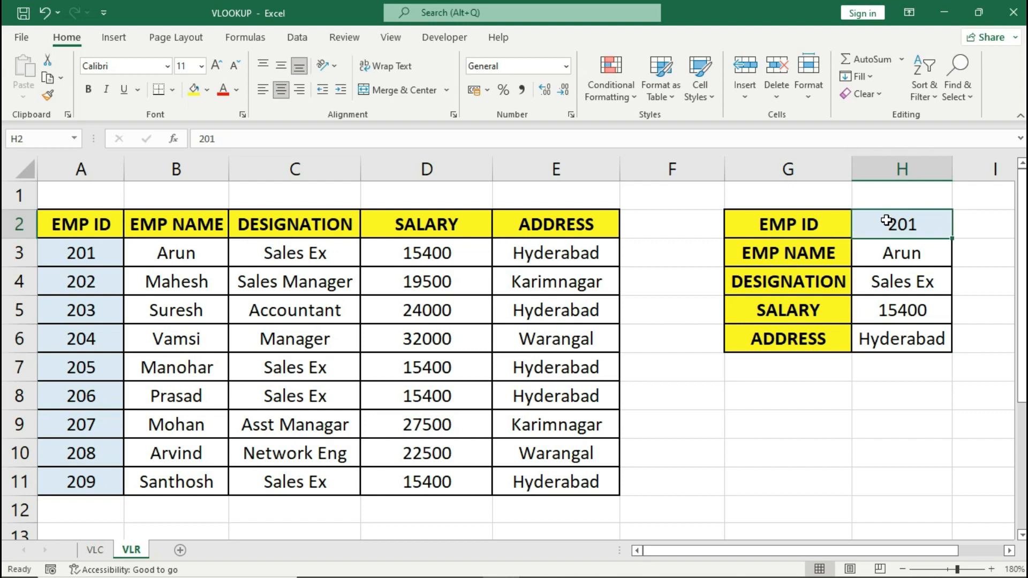
left_click(887, 255)
left_click(887, 283)
left_click(885, 307)
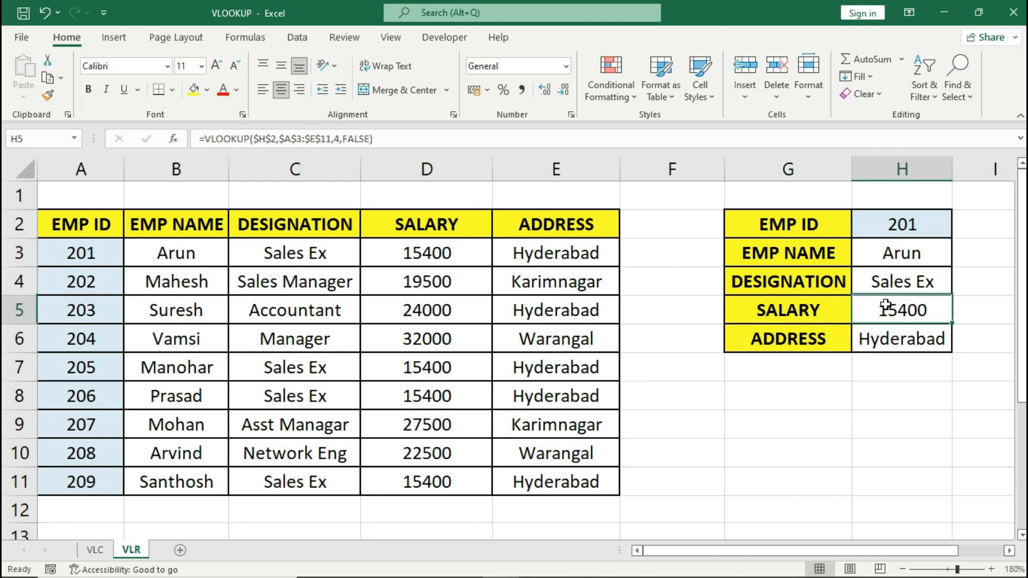
left_click(886, 334)
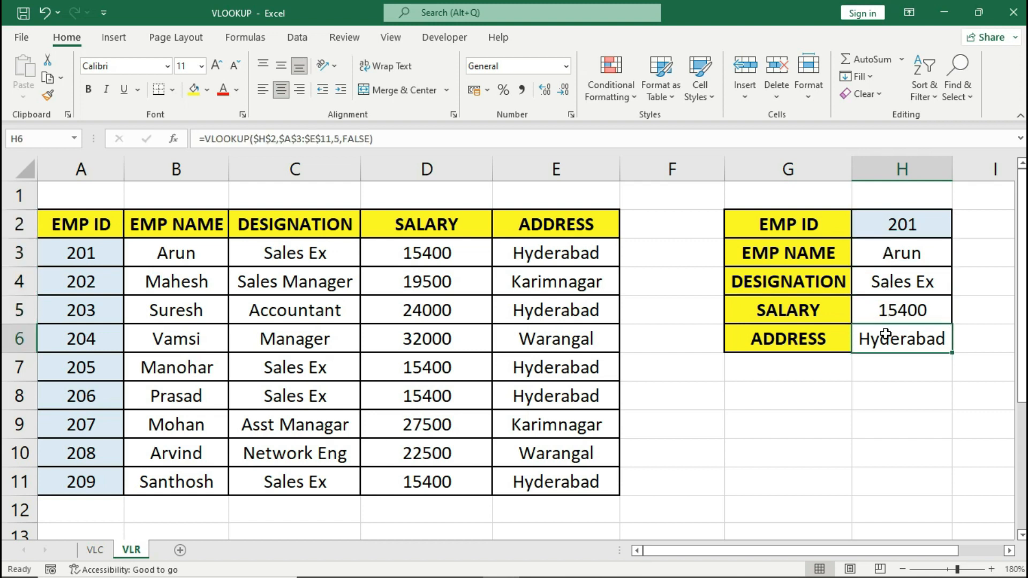
left_click(877, 227)
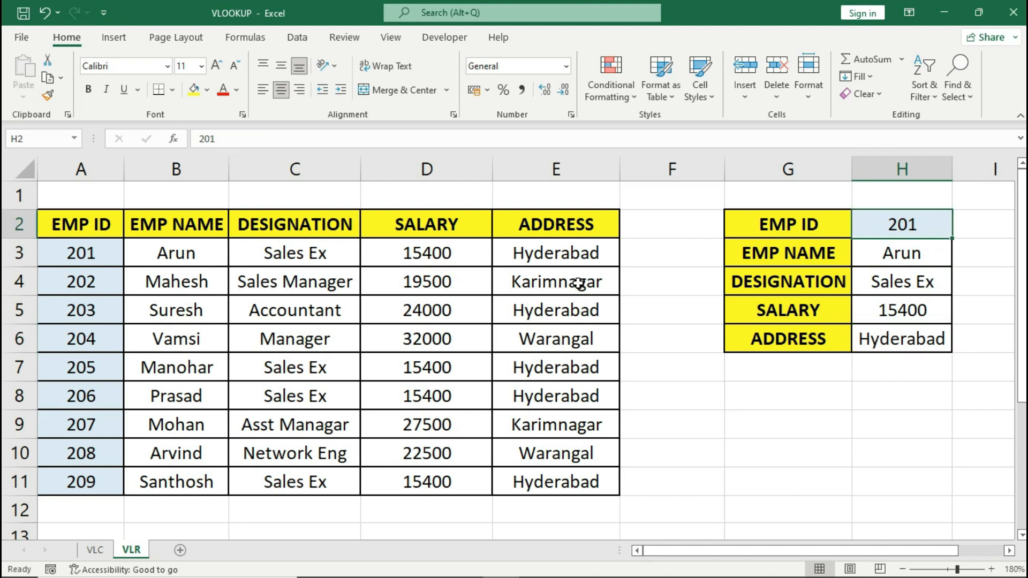
left_click(934, 258)
left_click_drag(939, 325, 940, 343)
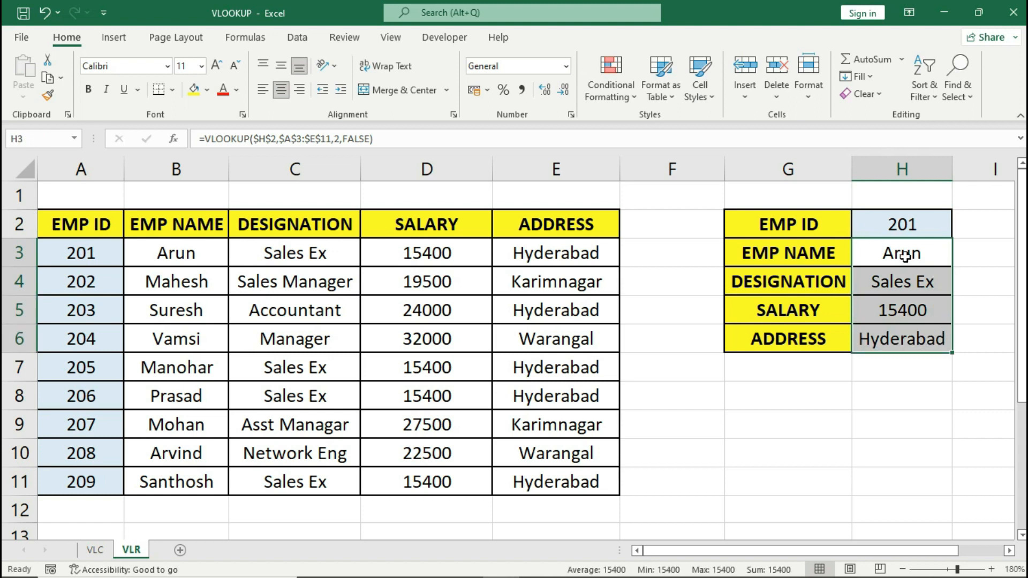
left_click(864, 254)
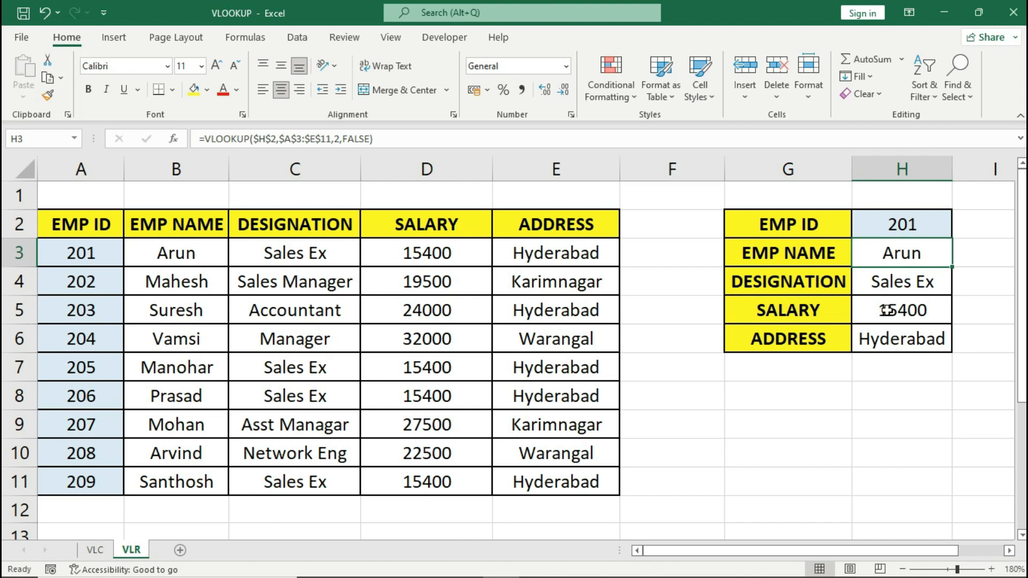
Clear the formulas in H3:H6 and begin a new VLOOKUP in H3 with $H$2 as the absolute lookup value.
left_click_drag(881, 261, 883, 346)
key("Delete")
left_click(914, 253)
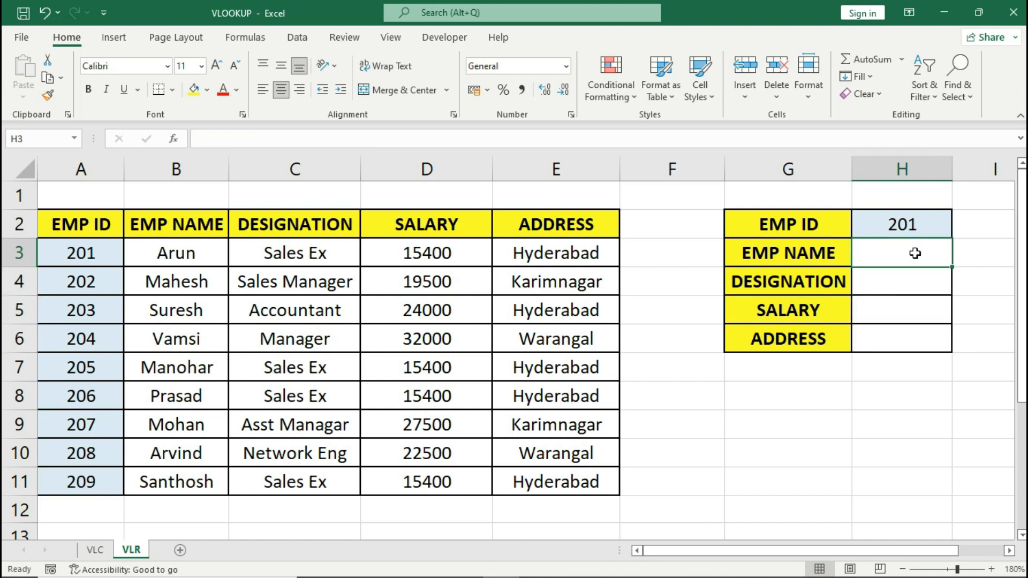
type("=VLOOKUP(")
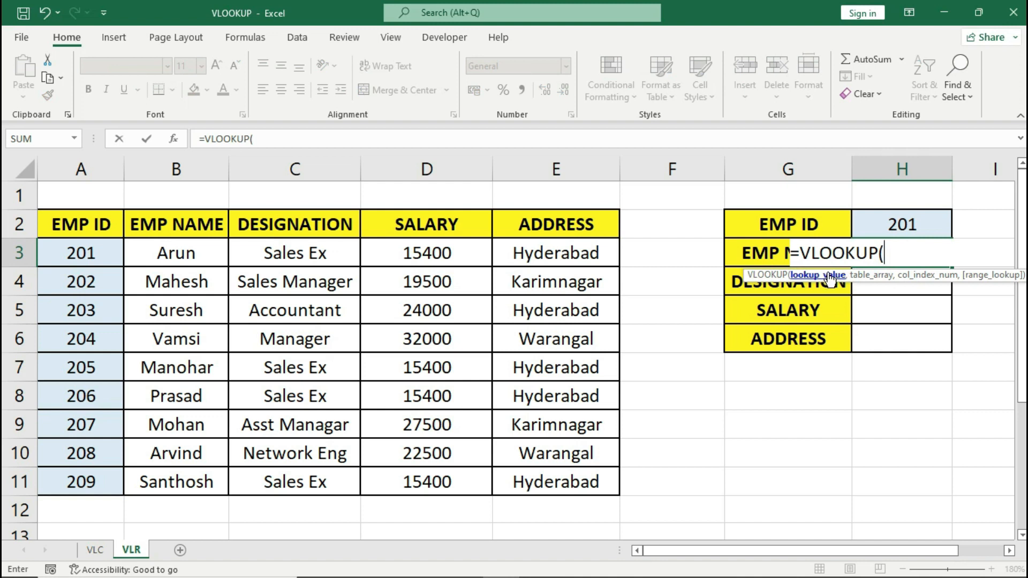
left_click(924, 224)
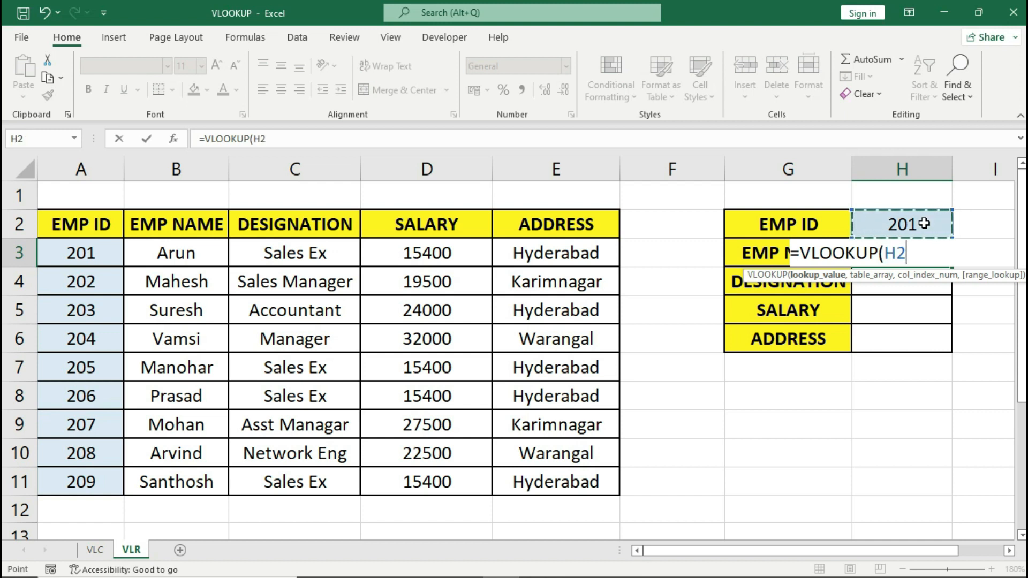
key("F4")
type(",")
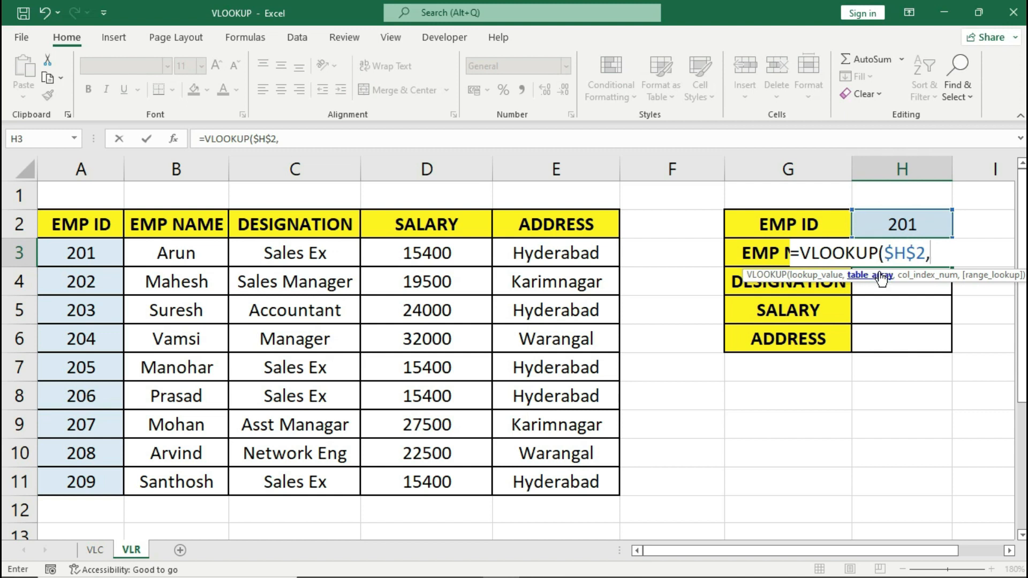
Add the absolute table range $A$3:$E$11 and ROW(F2) as the column index to the H3 VLOOKUP.
left_click_drag(64, 258, 542, 474)
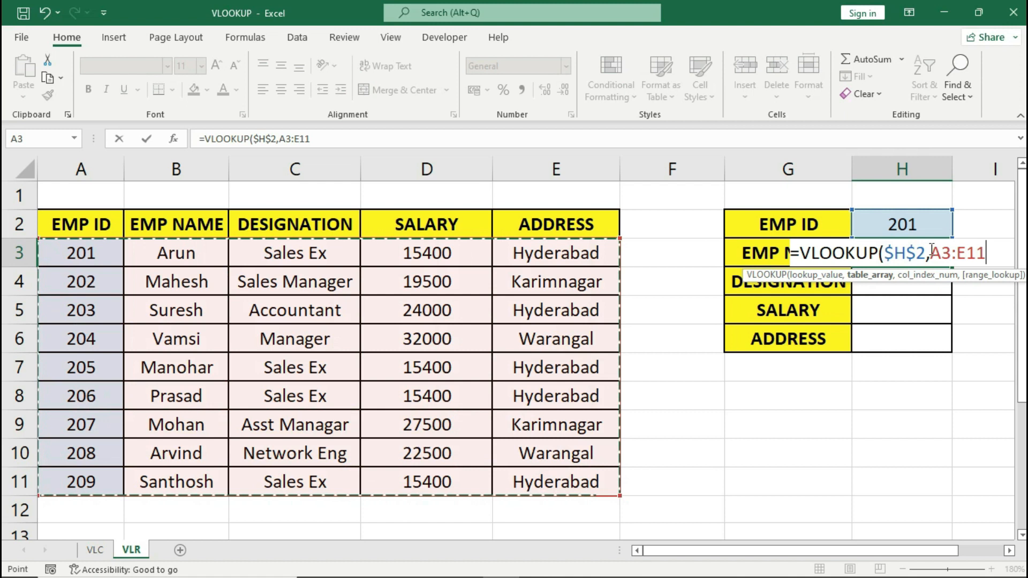
key("F4")
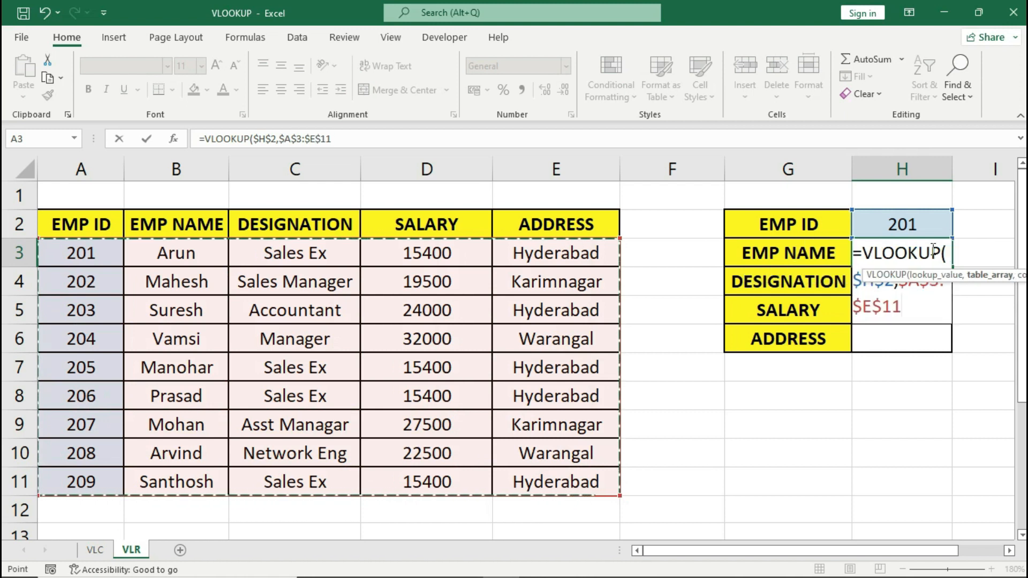
type(",")
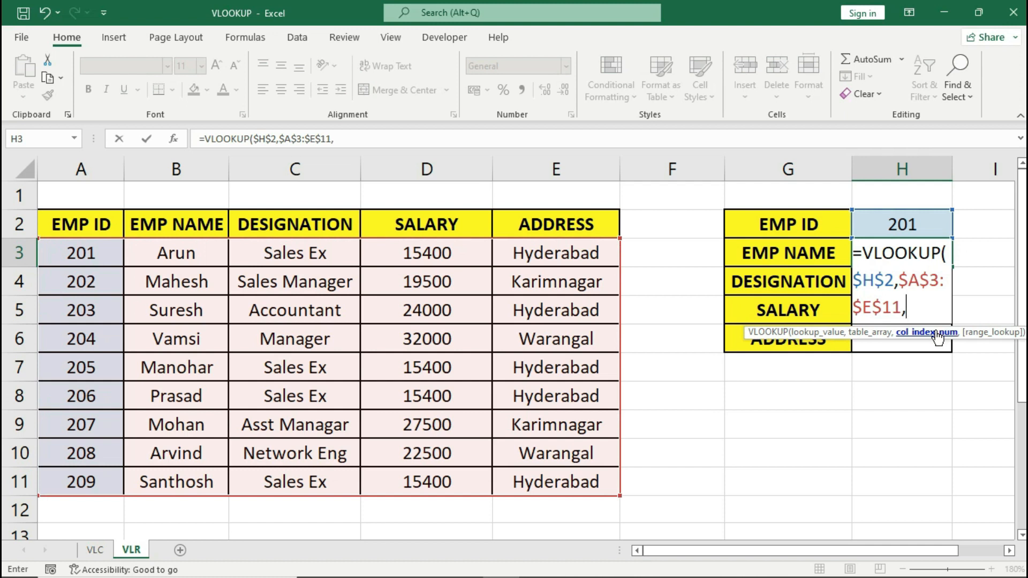
type("ROW(")
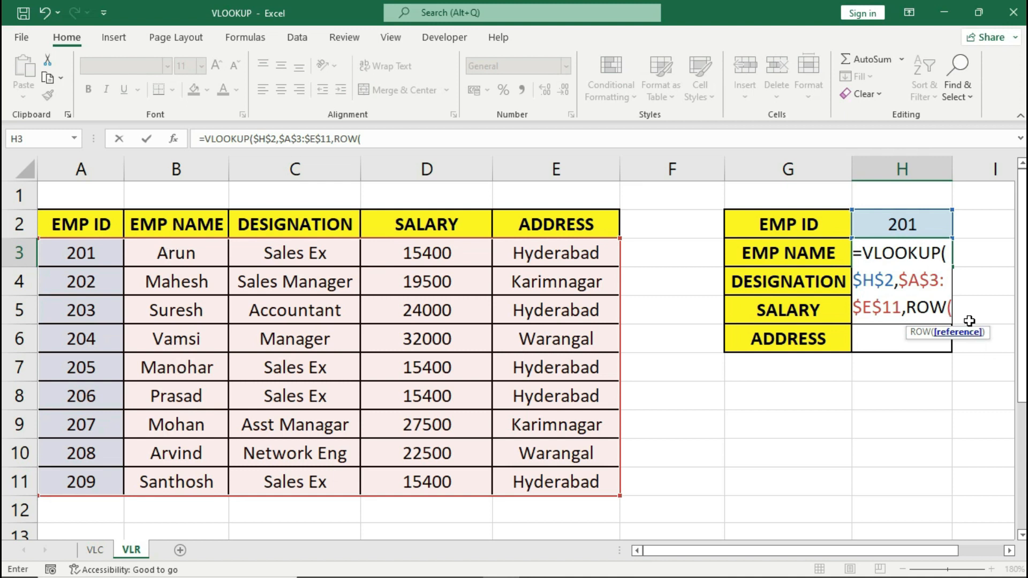
left_click(681, 224)
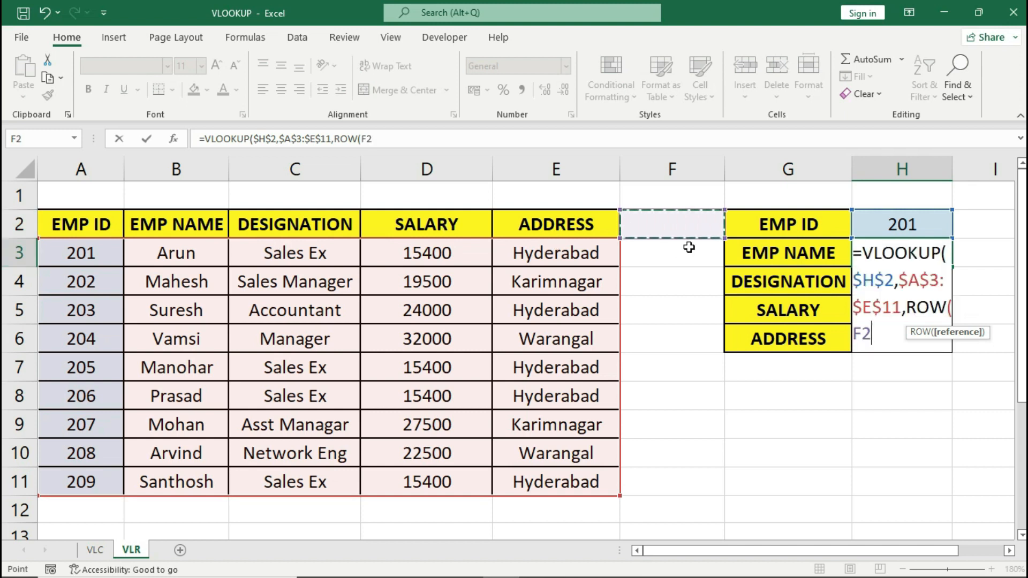
type(")")
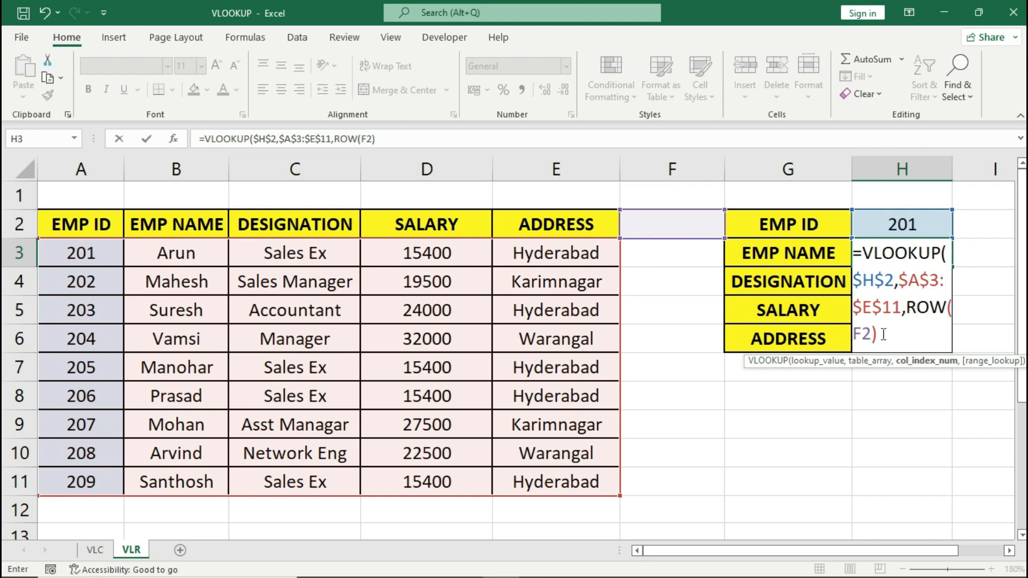
Evaluate the ROW(F2) part inside the H3 formula and undo the conversion.
left_click_drag(880, 334, 905, 308)
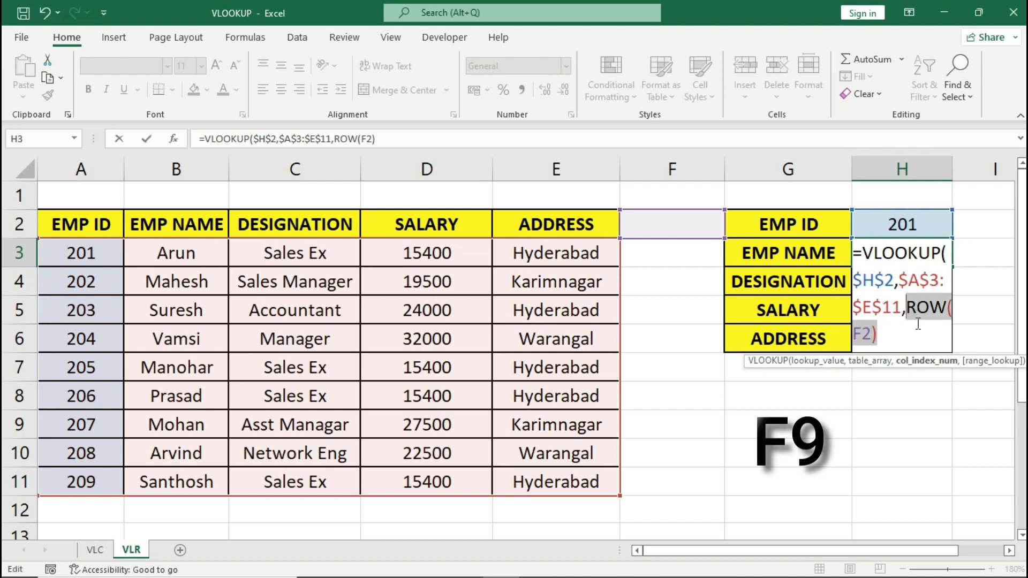
key("F9")
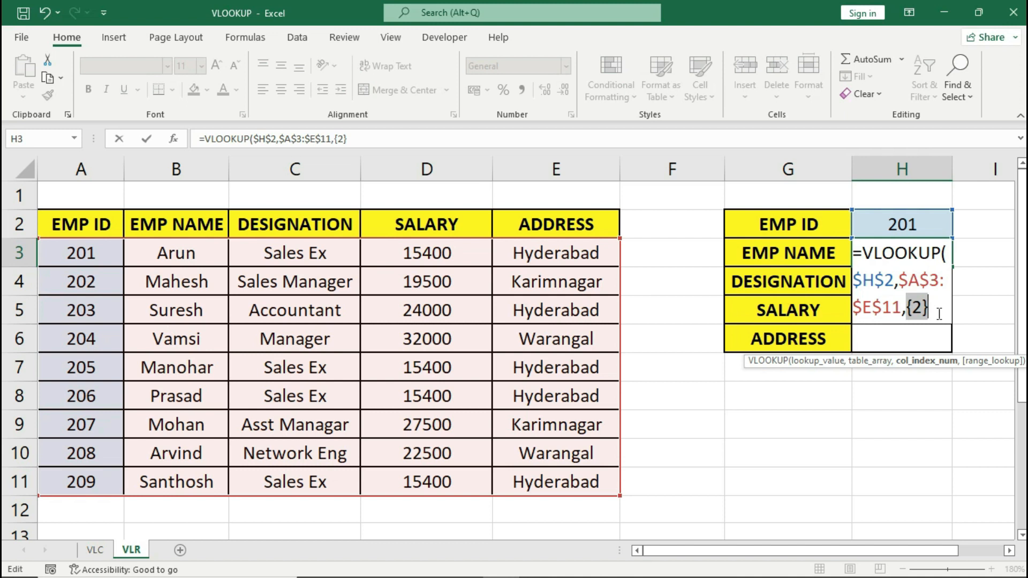
key("ctrl+z")
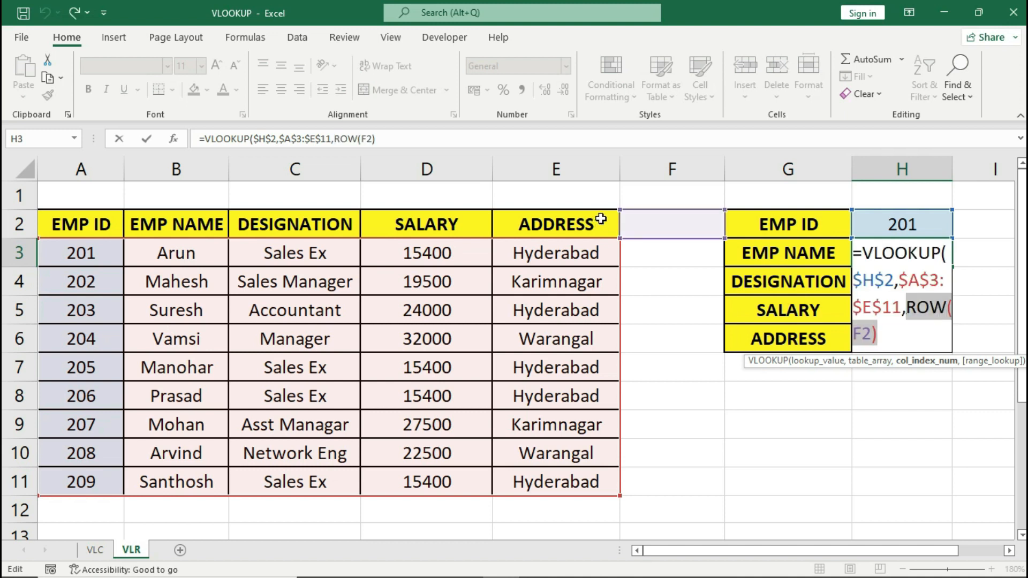
Complete the H3 VLOOKUP with FALSE for an exact match and enter the formula.
left_click(890, 337)
type(",")
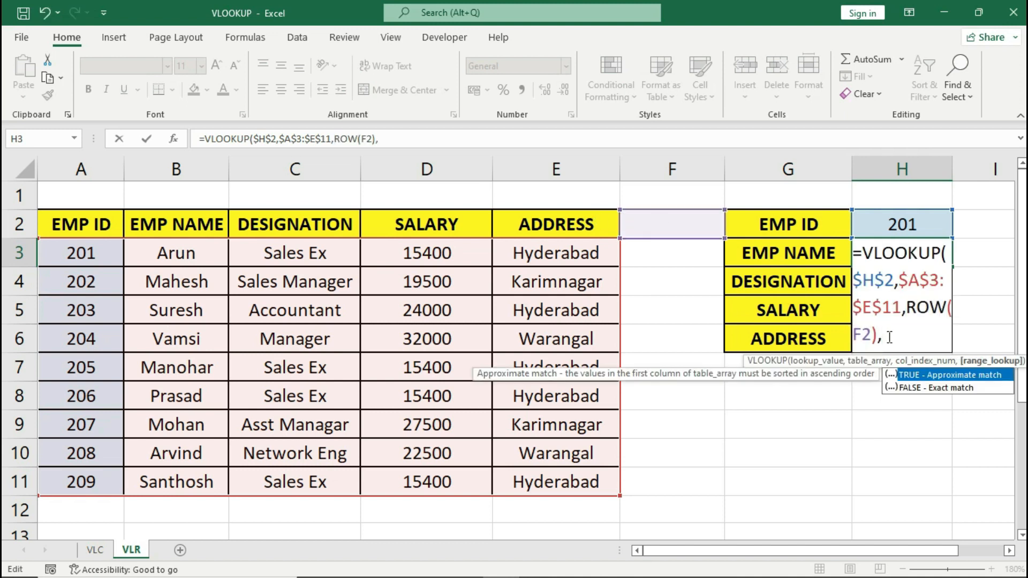
key("Down")
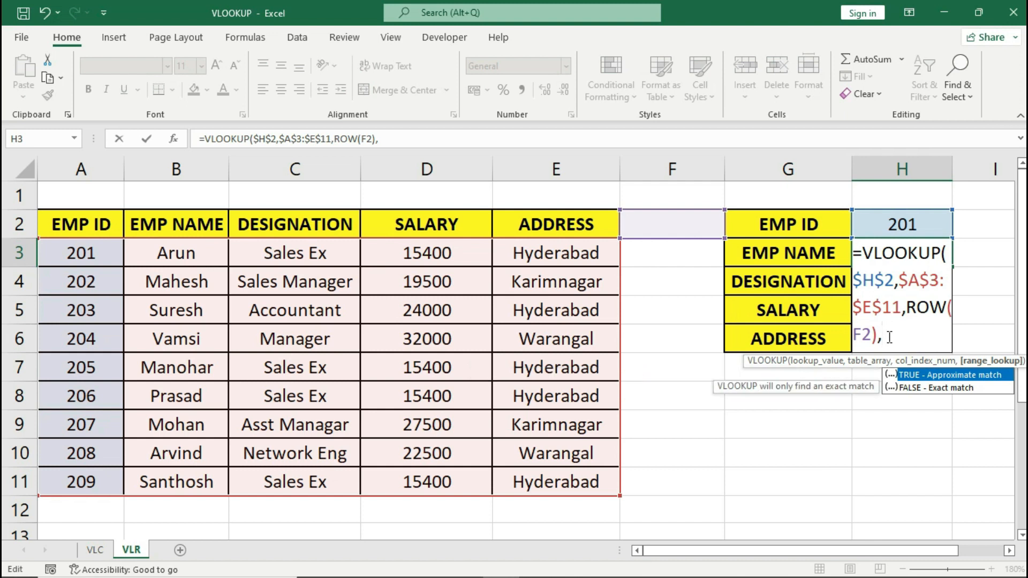
key("Tab")
type(")")
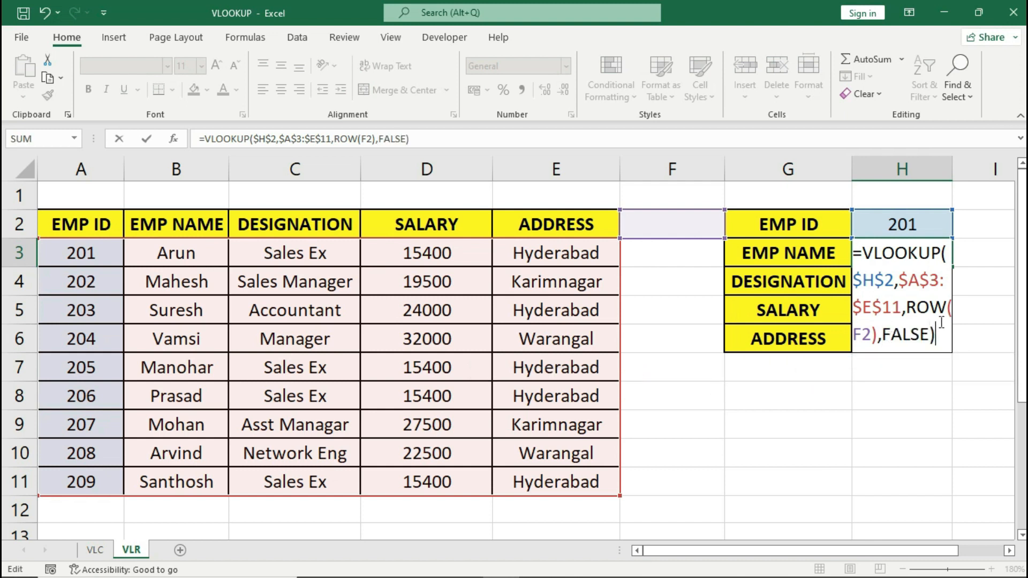
key("Return")
Copy the EMP NAME formula from H3 down through H6.
left_click(899, 227)
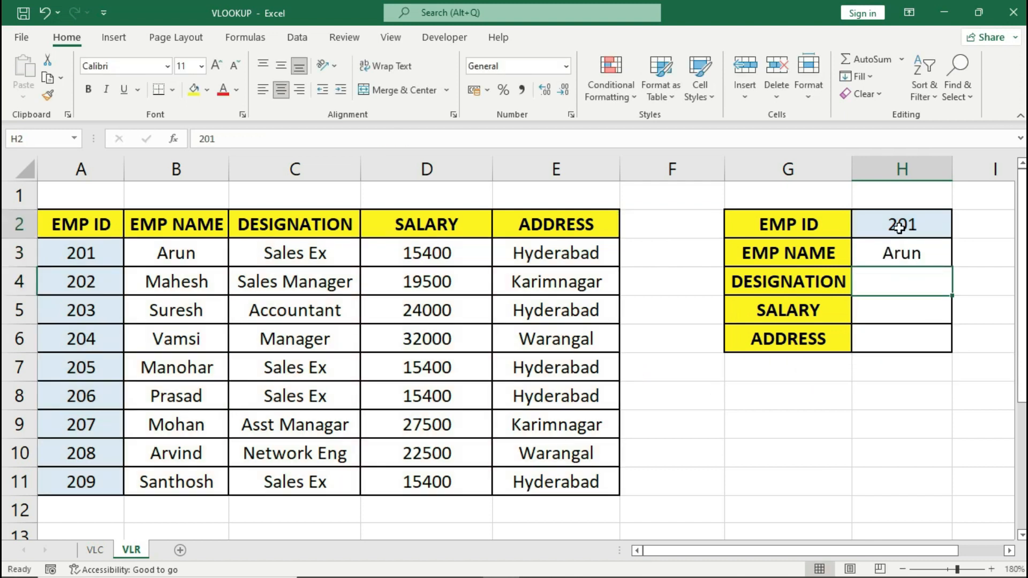
left_click(890, 252)
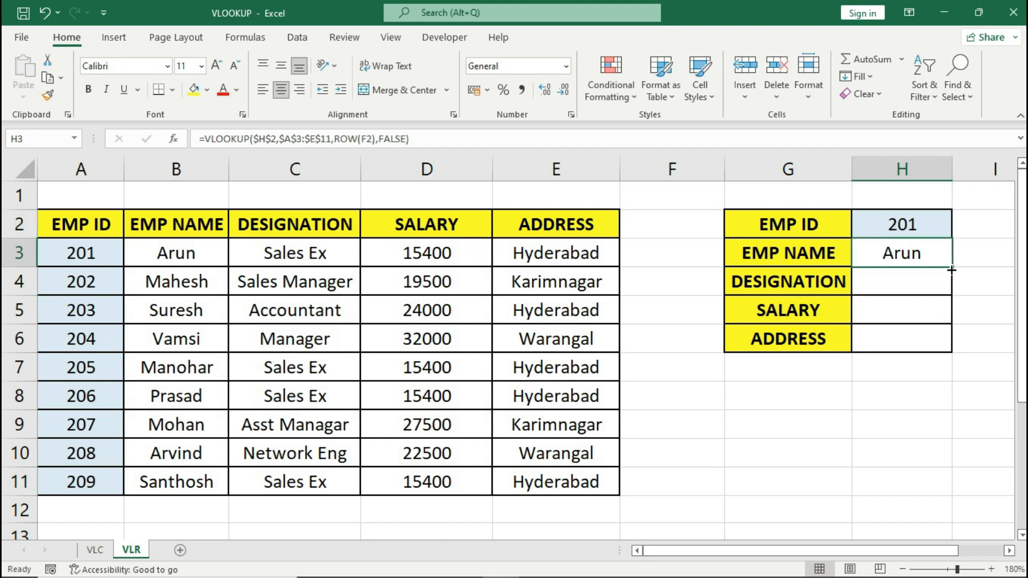
left_click_drag(953, 269, 947, 347)
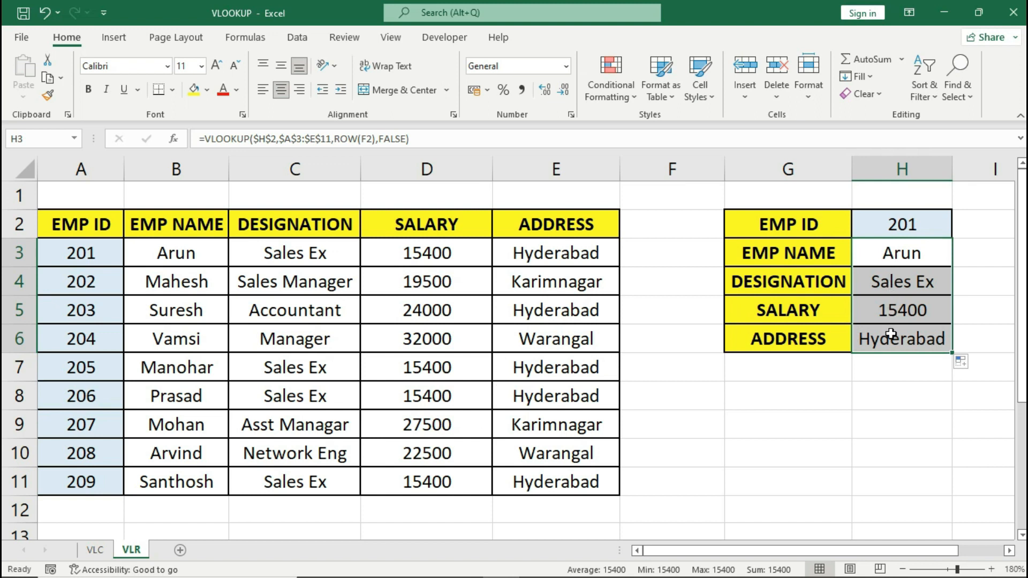
Inspect the ROW references in the H3 and H4 formulas without changing them.
left_click(878, 252)
double_click(880, 252)
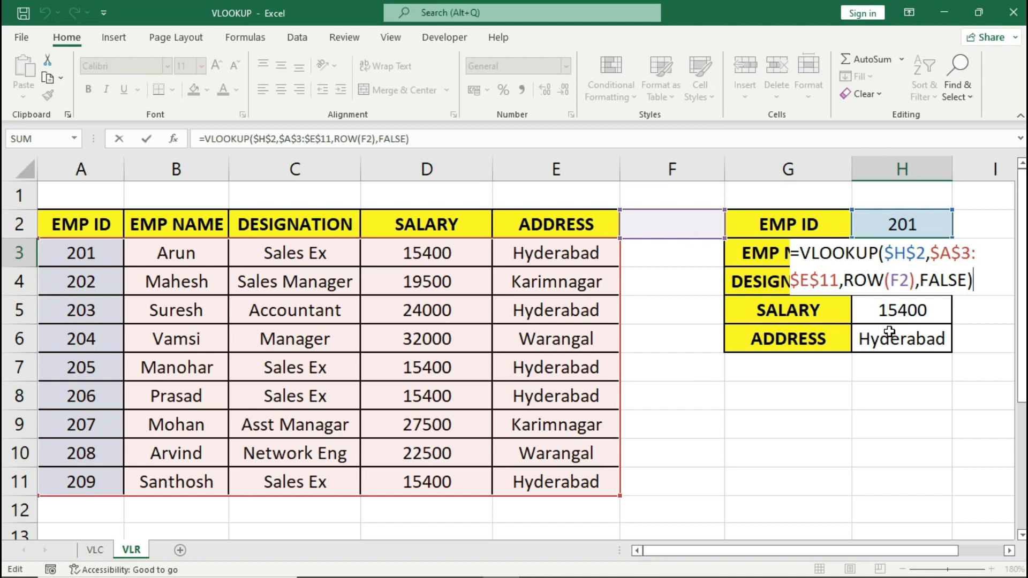
key("Escape")
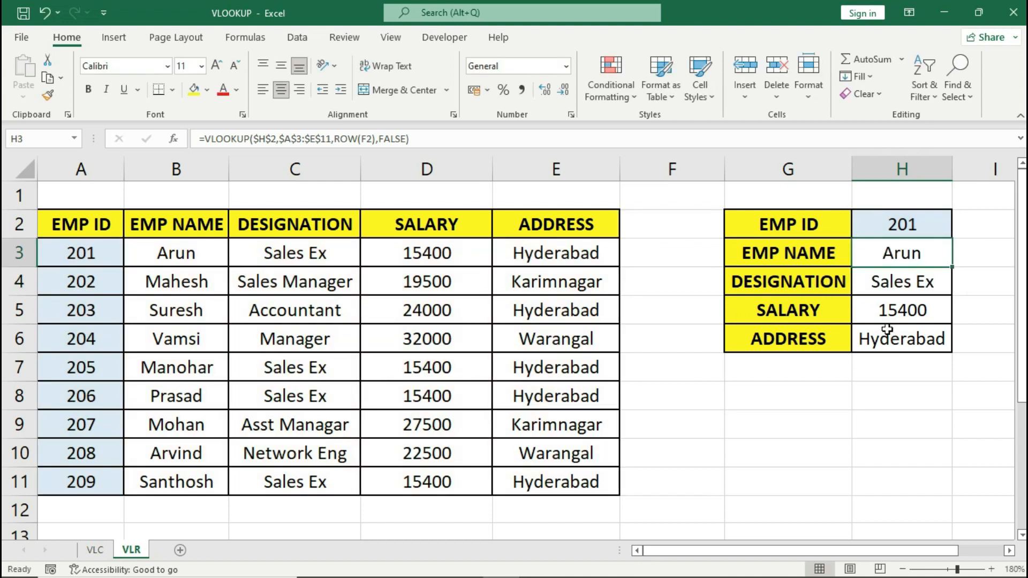
left_click(881, 279)
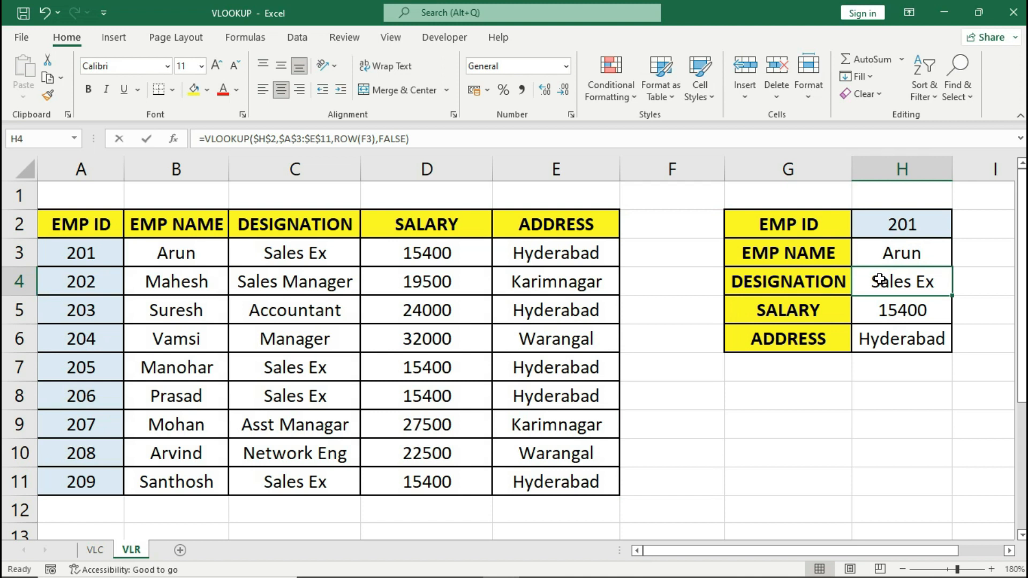
key("F2")
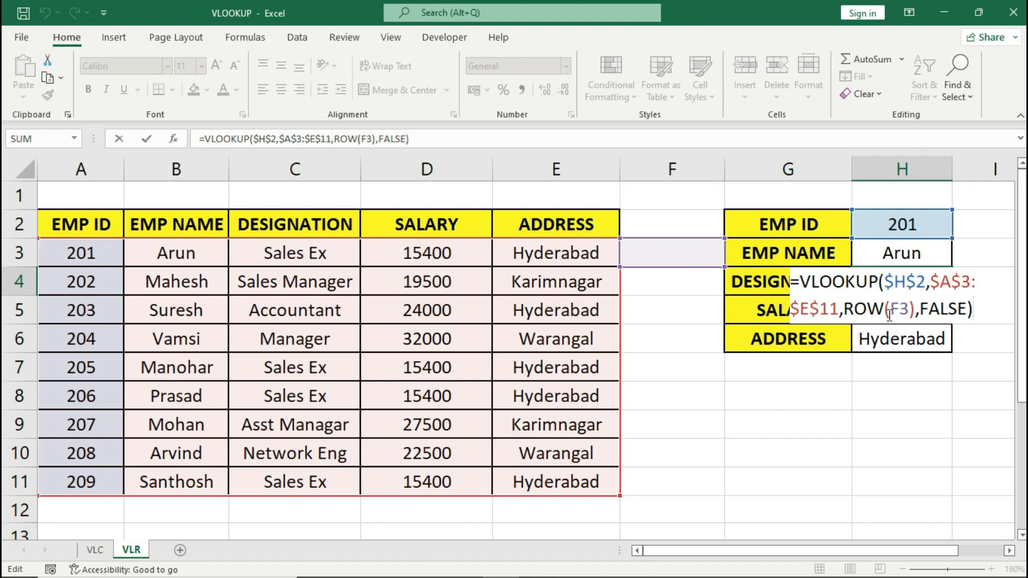
key("ctrl+Return")
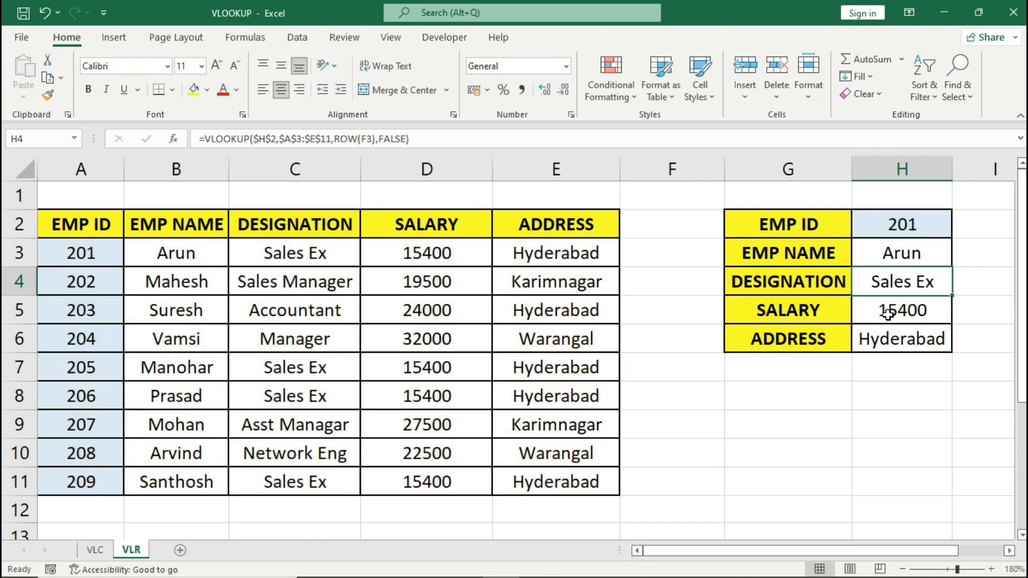
Replace ROW(F2) in the H3 VLOOKUP formula with ROW(F10)-8 as the column index and enter the formula.
left_click(880, 253)
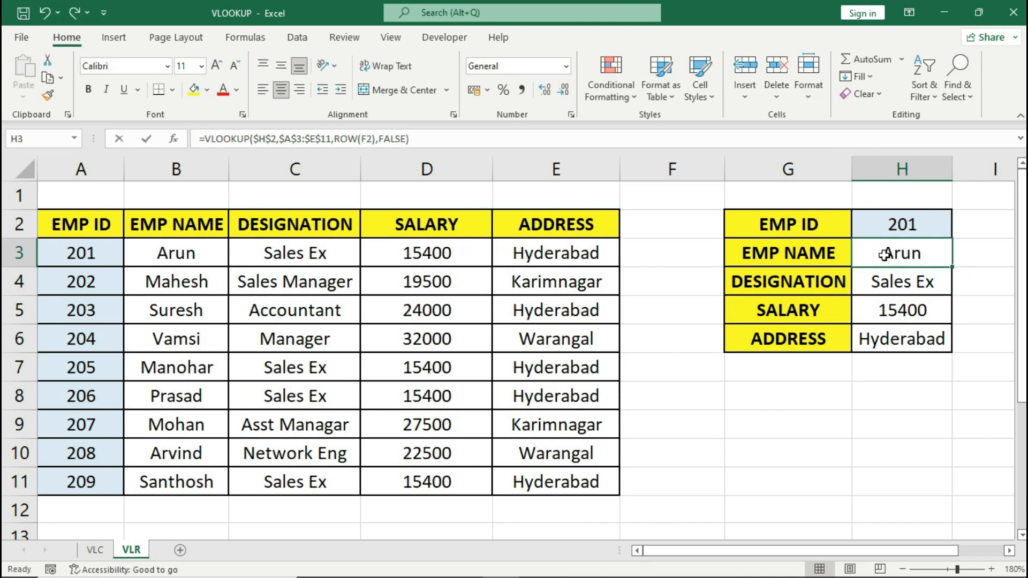
double_click(884, 255)
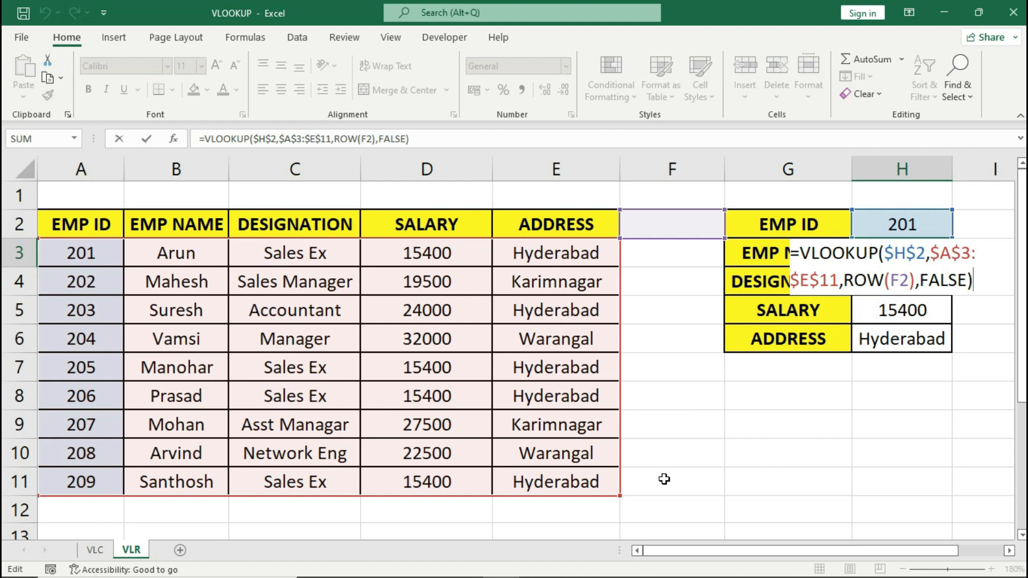
left_click(914, 281)
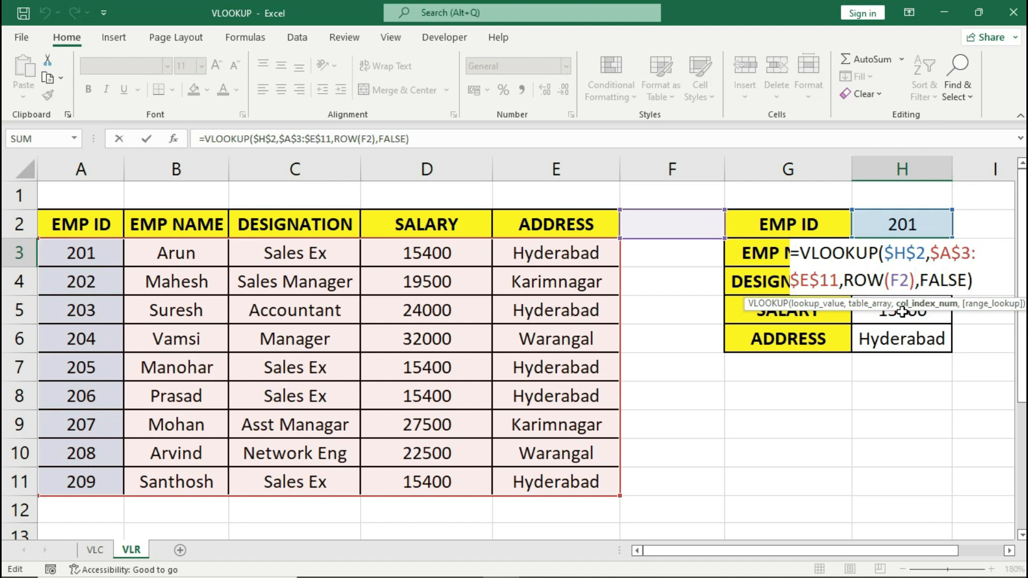
key("BackSpace")
key("BackSpace")
key("BackSpace")
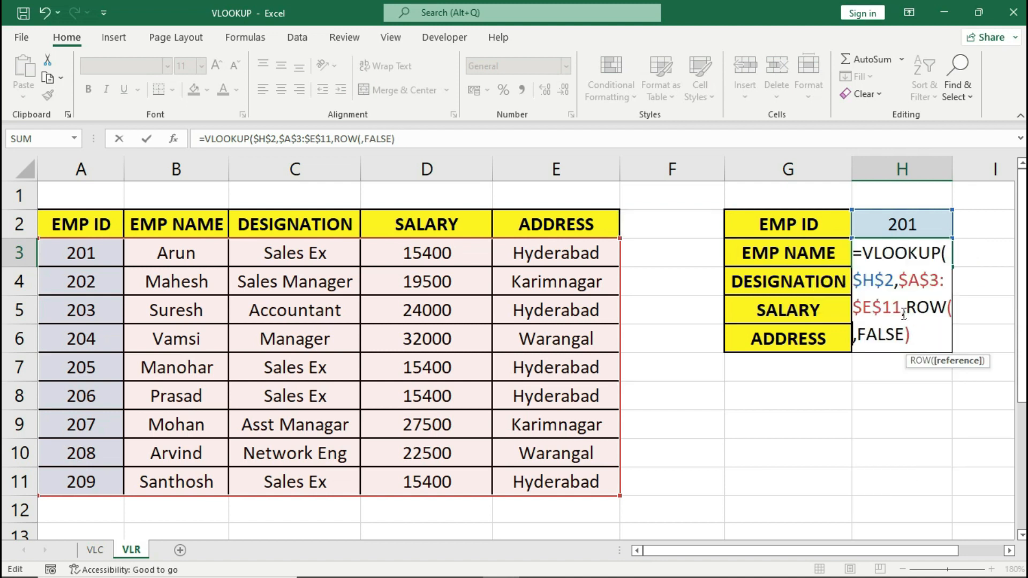
left_click(681, 457)
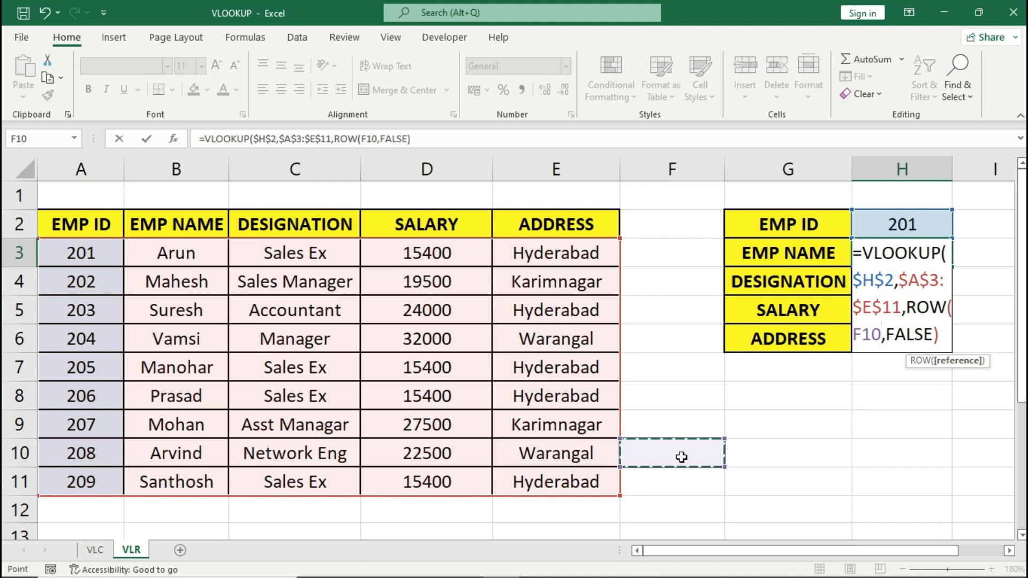
type(")-8")
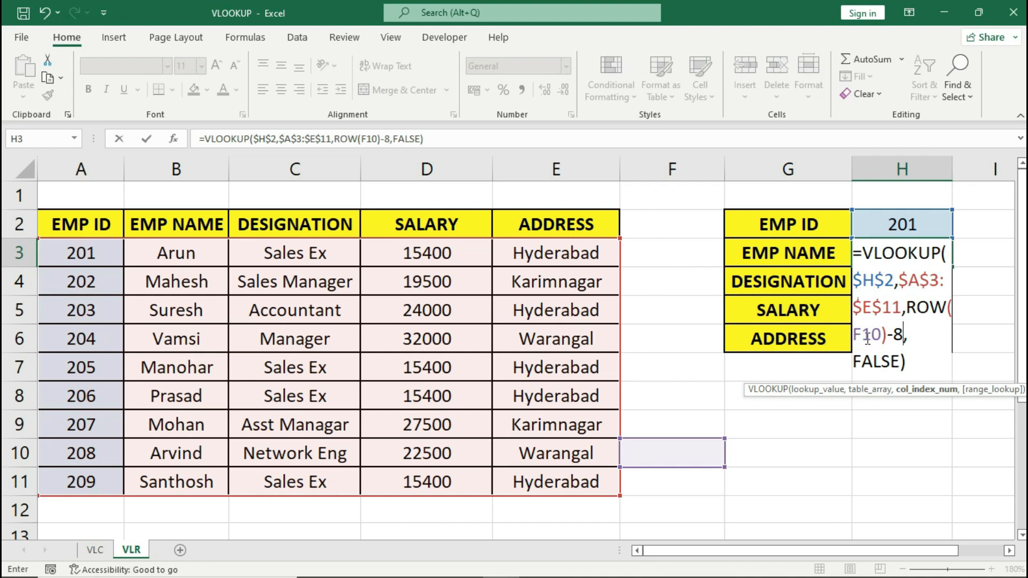
key("ctrl+Return")
Copy the revised H3 formula down through H6 and check the copied formula in the SALARY cell.
left_click(873, 221)
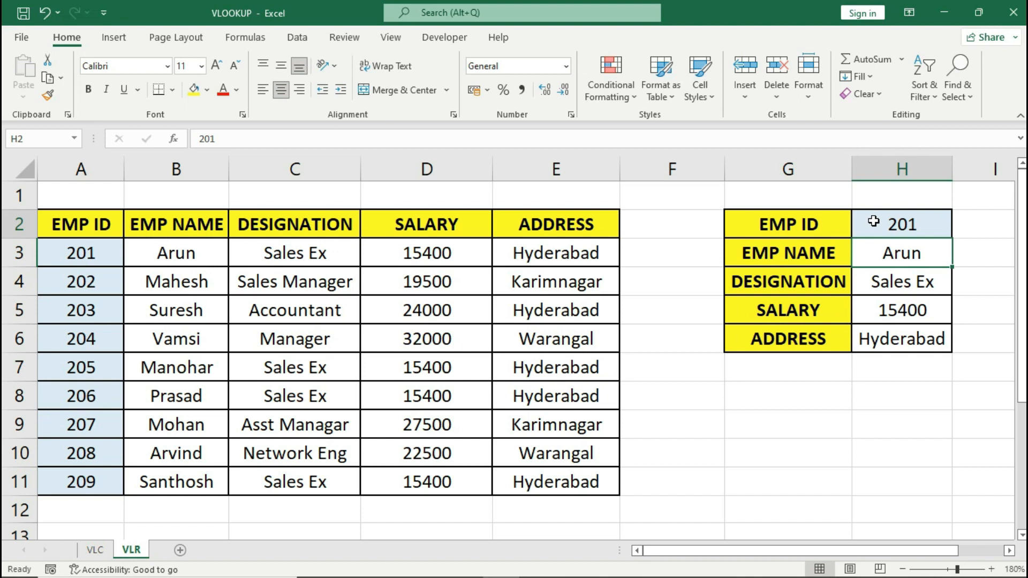
left_click(843, 252)
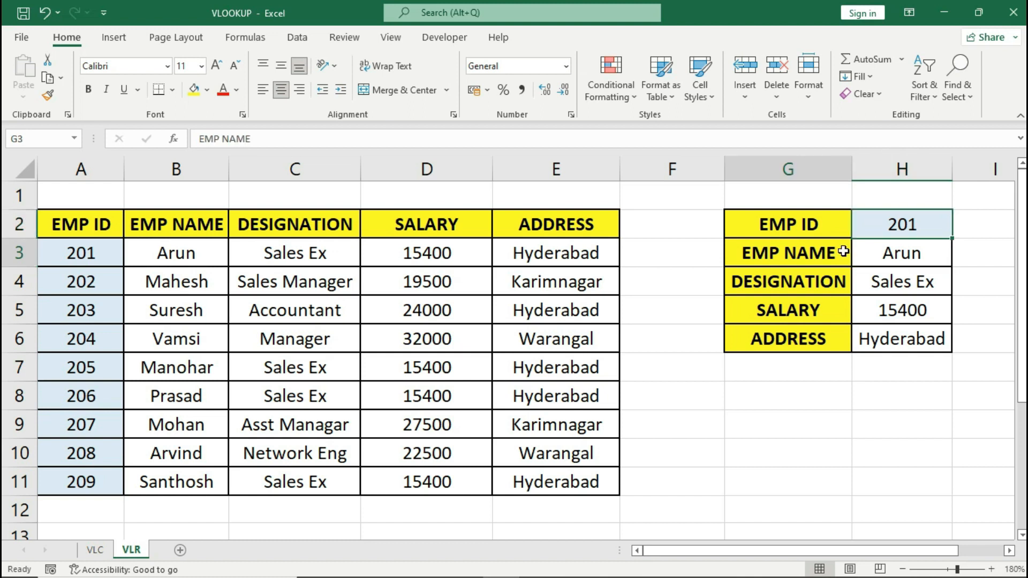
left_click(855, 252)
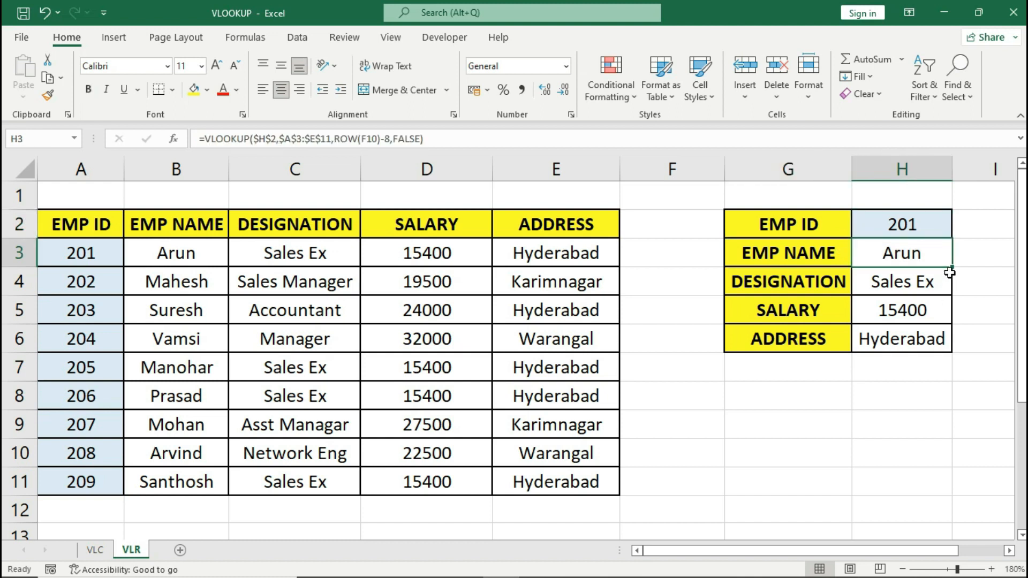
left_click_drag(950, 273, 950, 343)
left_click(906, 313)
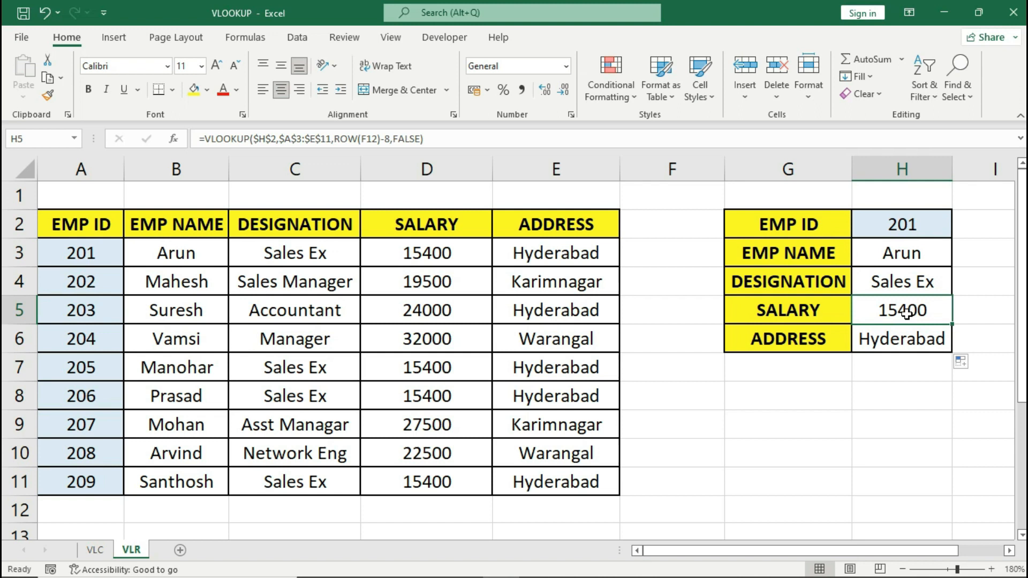
Set the EMP ID lookup value in H2 to 203 and review the returned details in H3:H6.
left_click(904, 225)
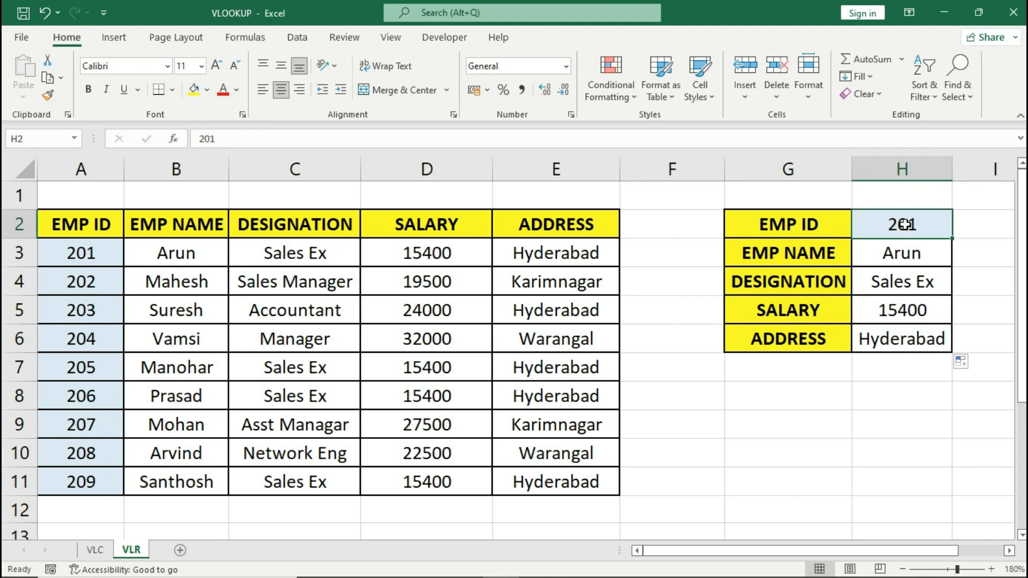
type("203")
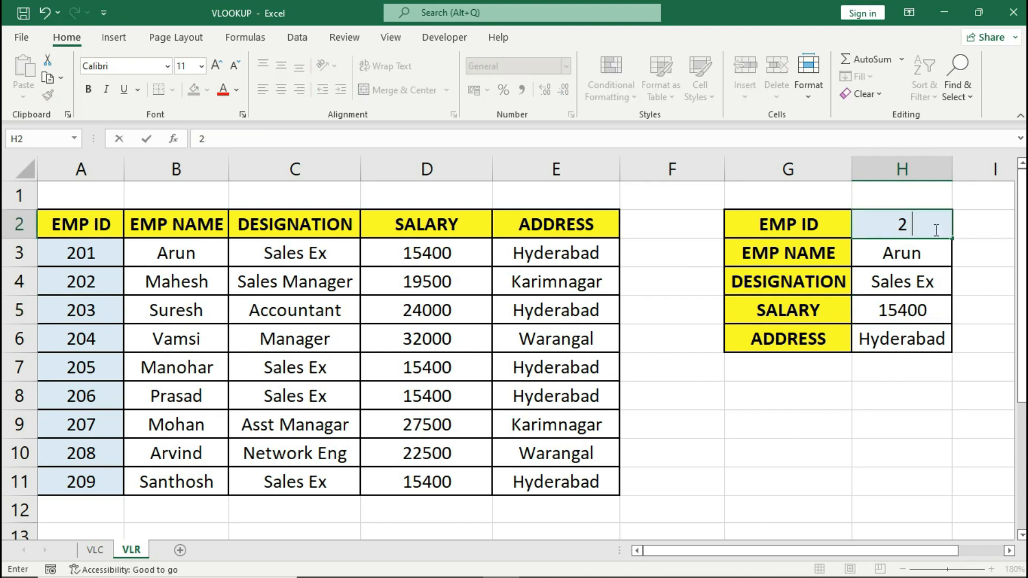
key("Return")
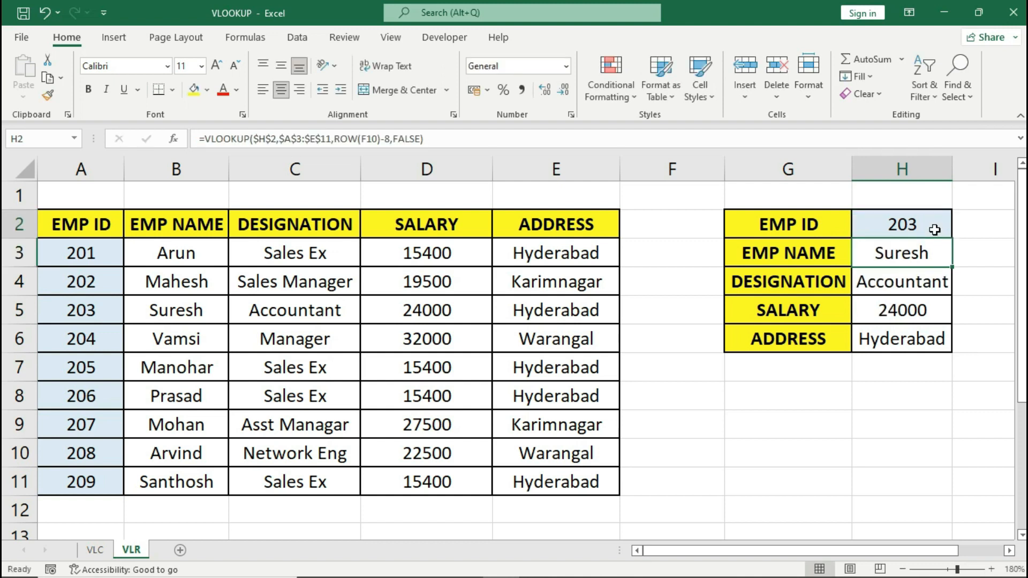
left_click(934, 230)
left_click_drag(924, 252, 908, 343)
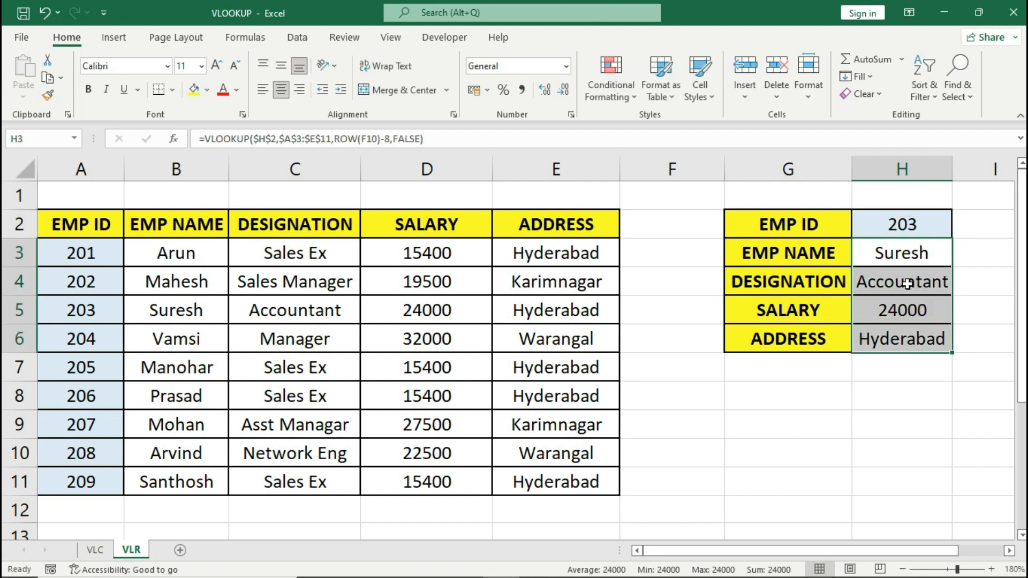
left_click(923, 230)
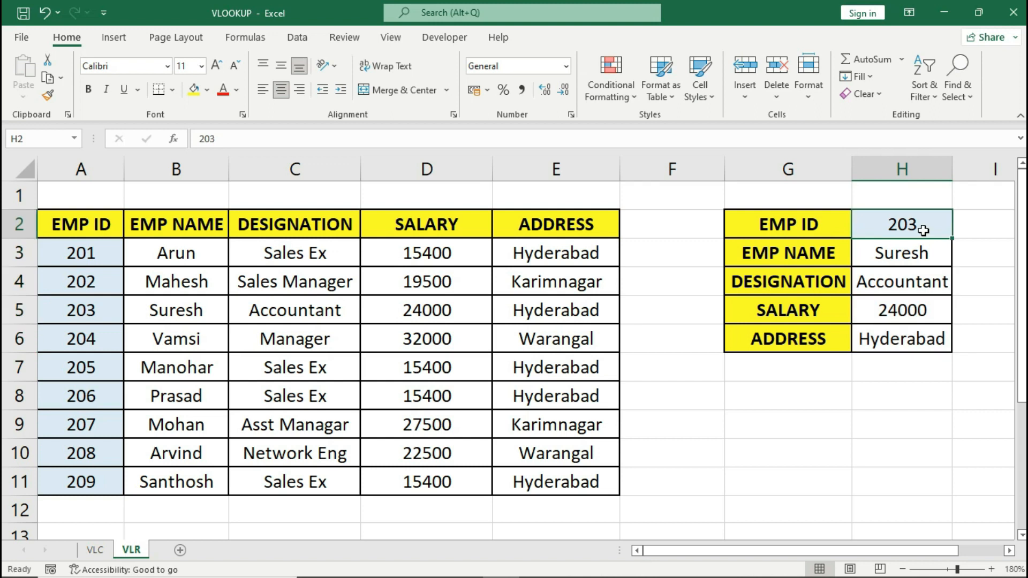